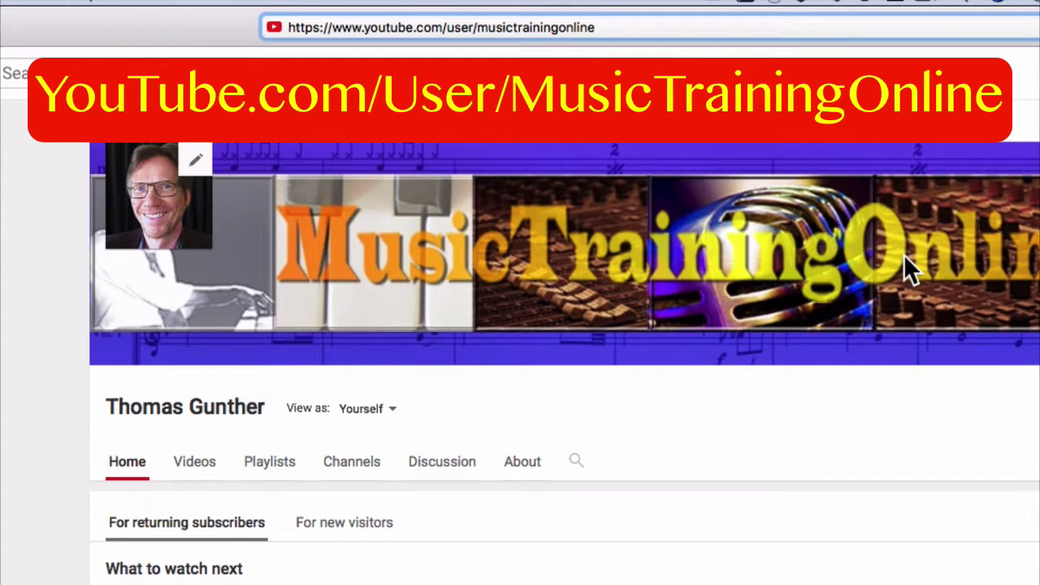
From the channel's Playlists tab, open the Learn Logic Pro X playlist
scroll(414, 493, "down", 5)
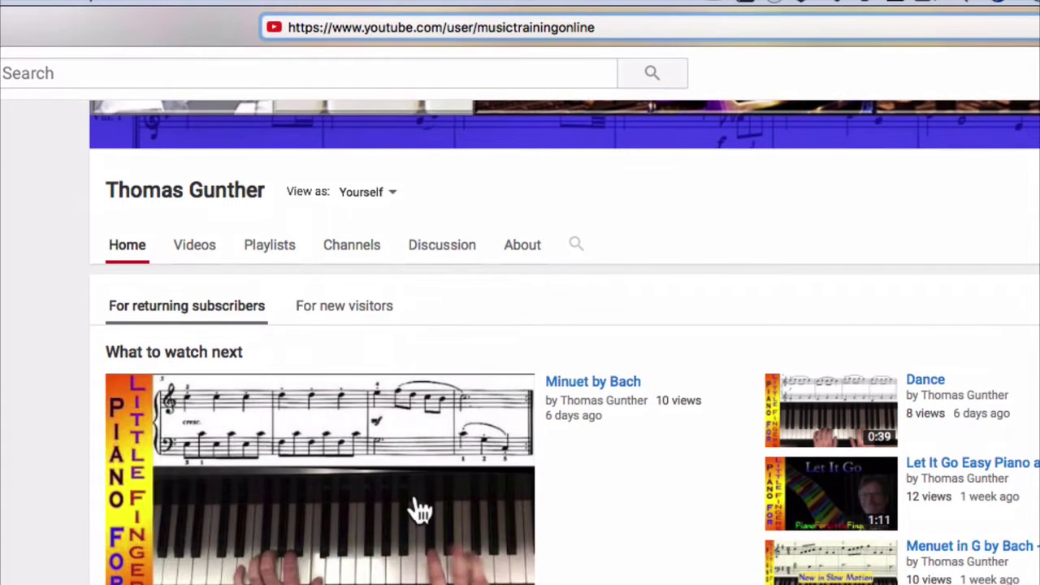
left_click(282, 245)
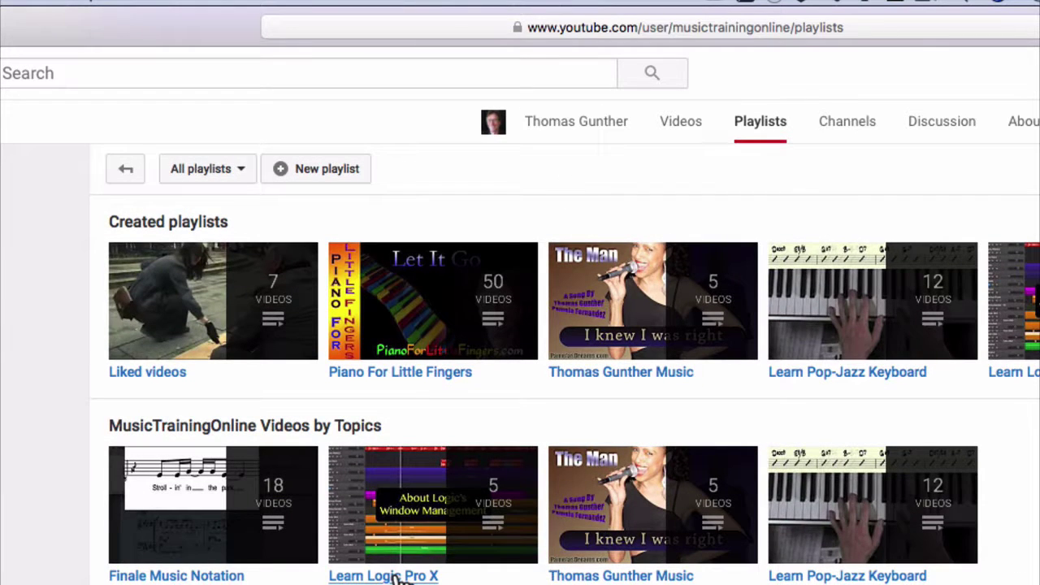
left_click(398, 576)
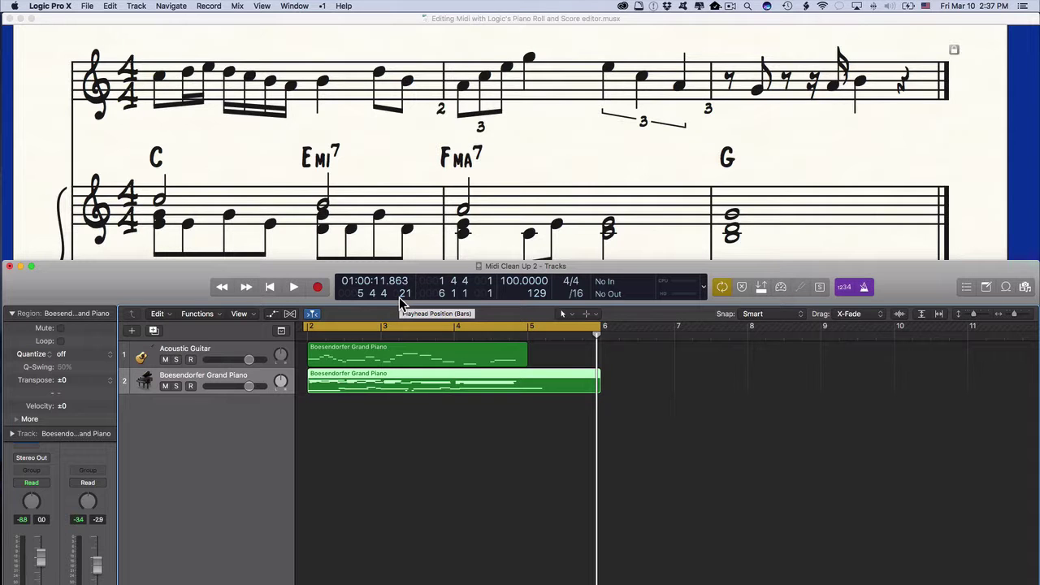
left_click(524, 189)
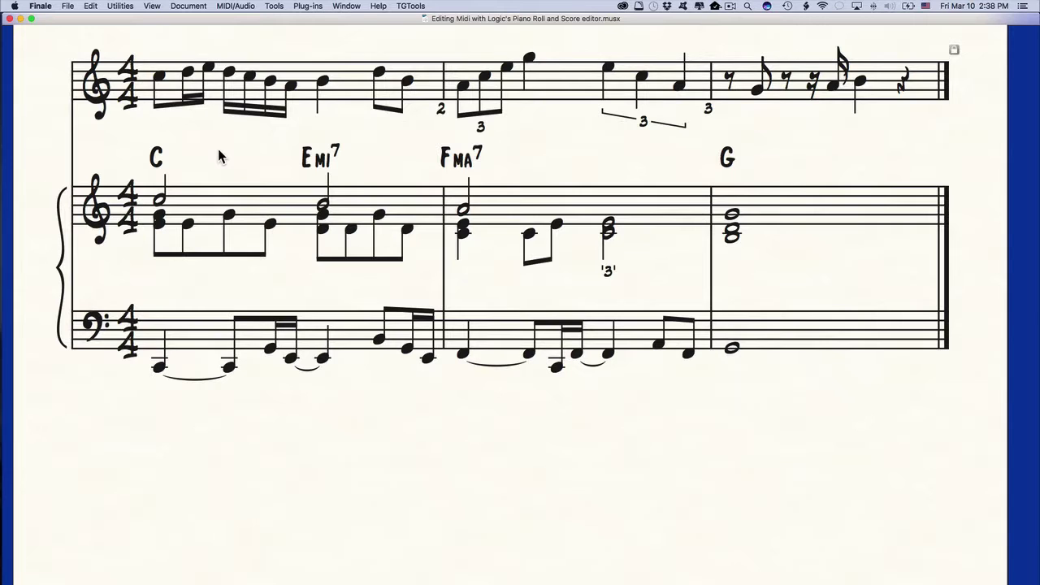
key("super+Tab")
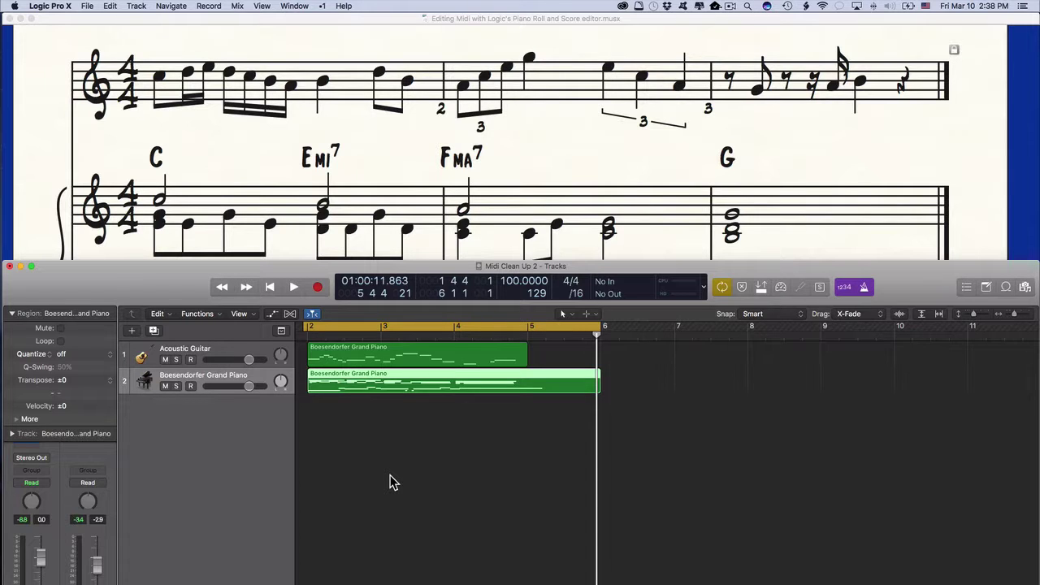
key("2")
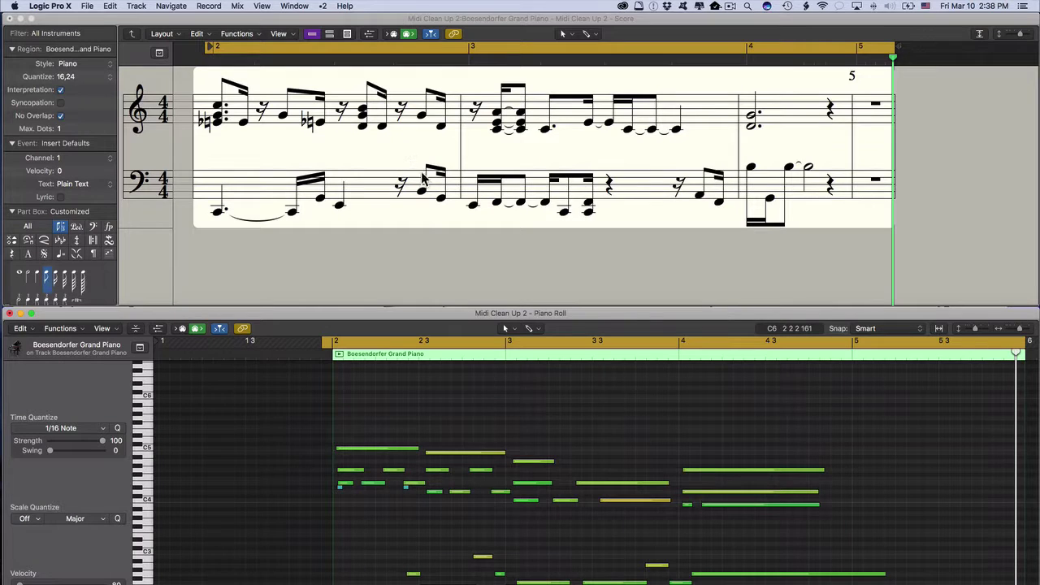
left_click(446, 271)
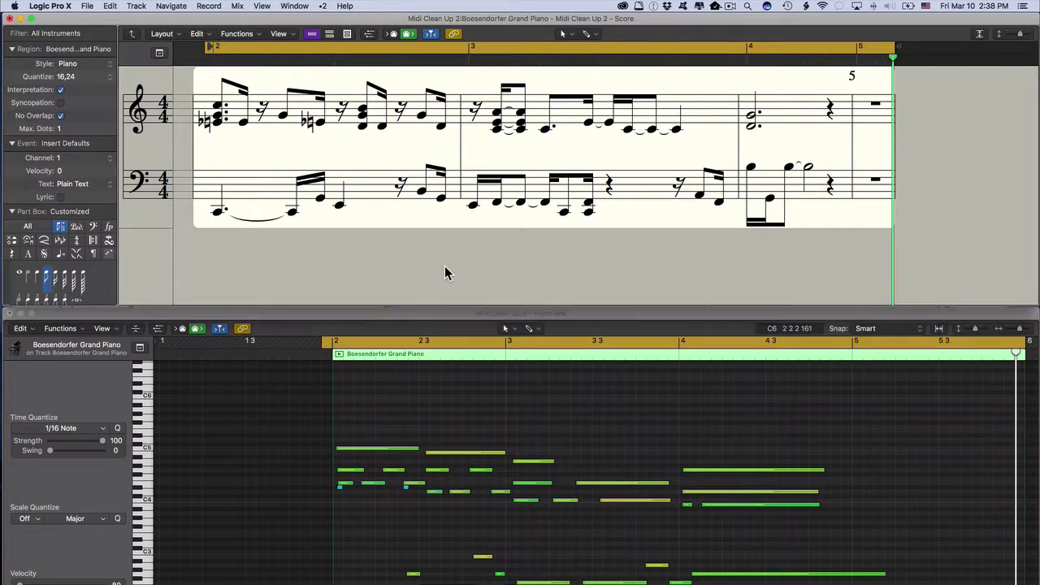
left_click(435, 317)
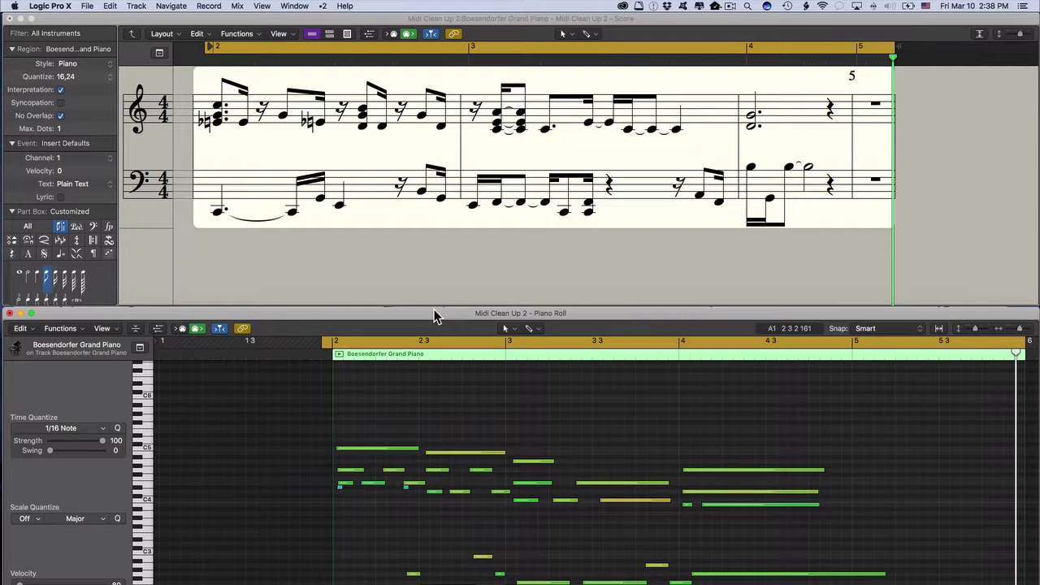
key("1")
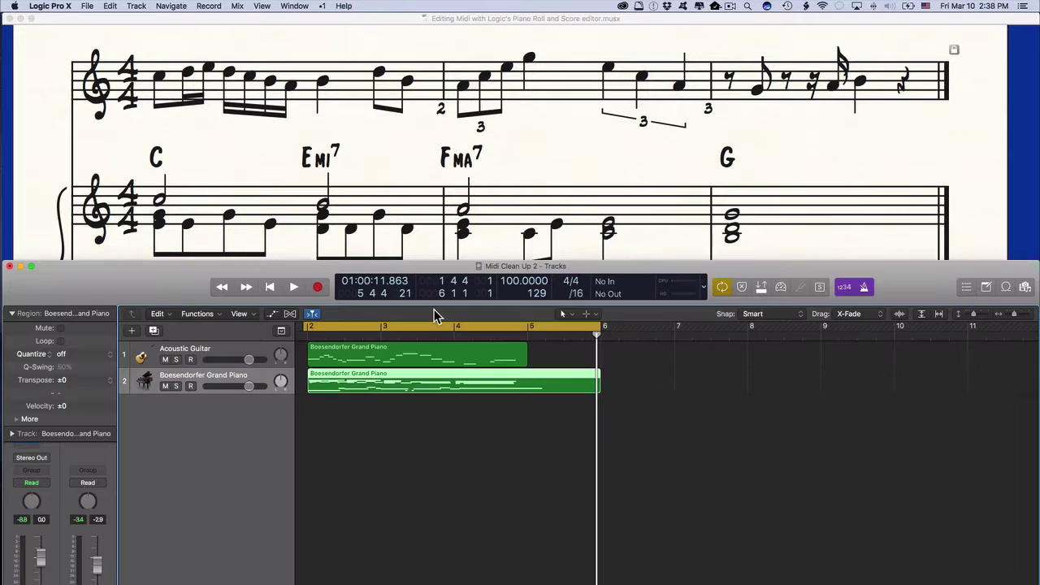
Select the melody region on the Acoustic Guitar track and play it back
left_click(431, 359)
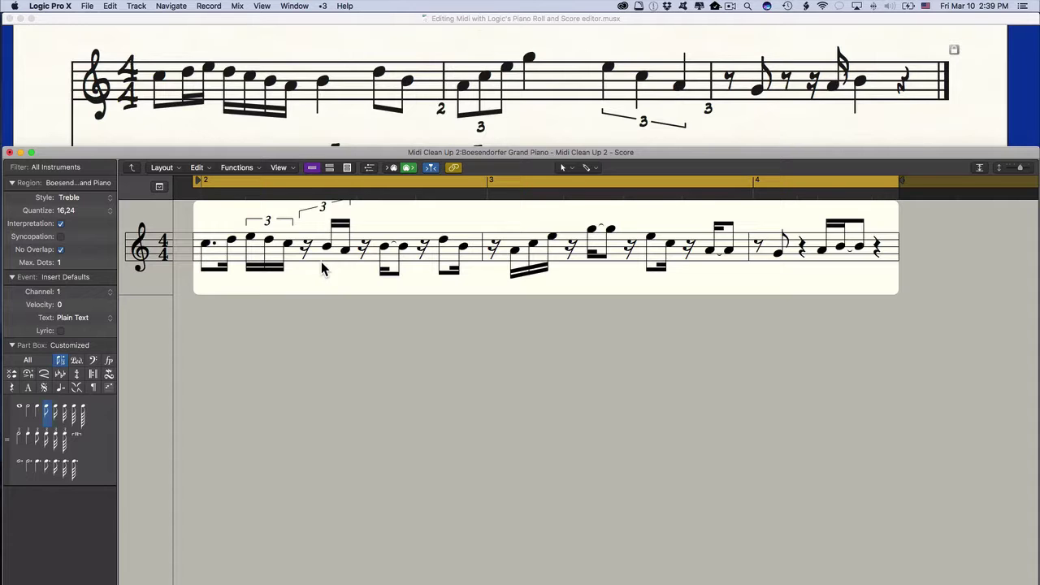
key("space")
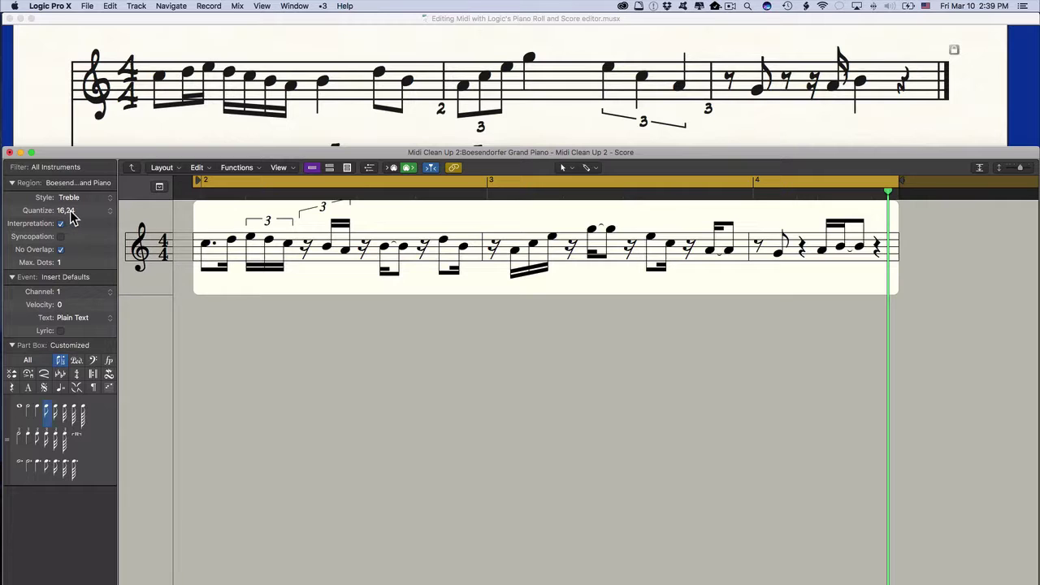
Change the Score display Quantize from 16,24 to 16,12
left_click(75, 212)
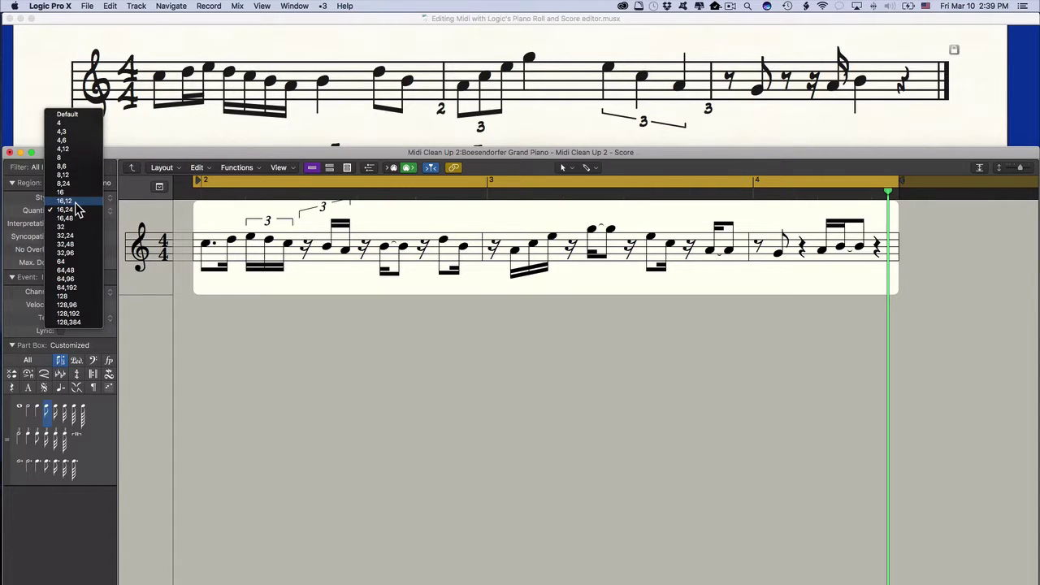
left_click(75, 202)
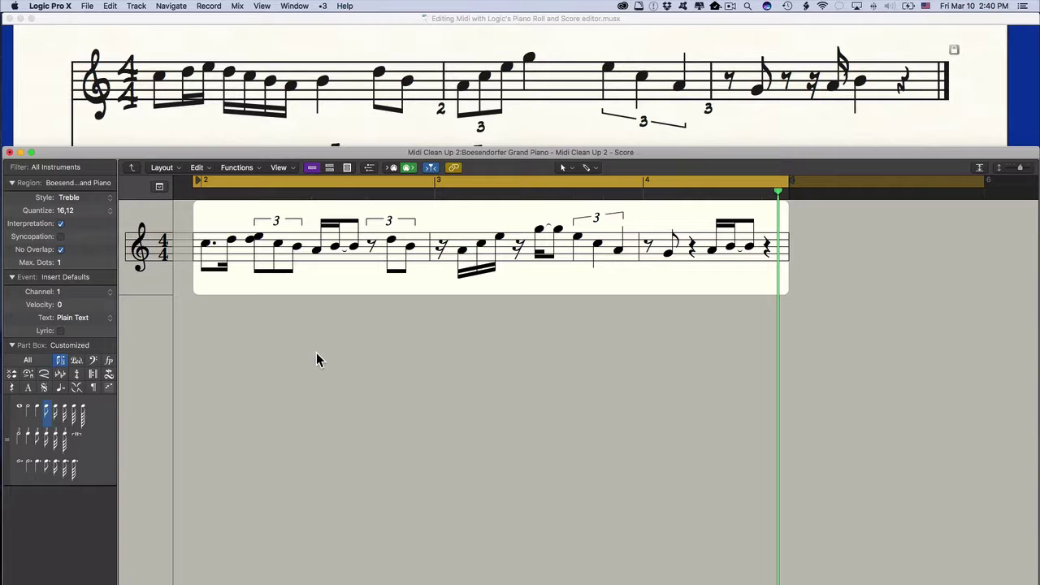
In the Score/Piano Roll screenset, select the first eight melody notes and drag them earlier
key("2")
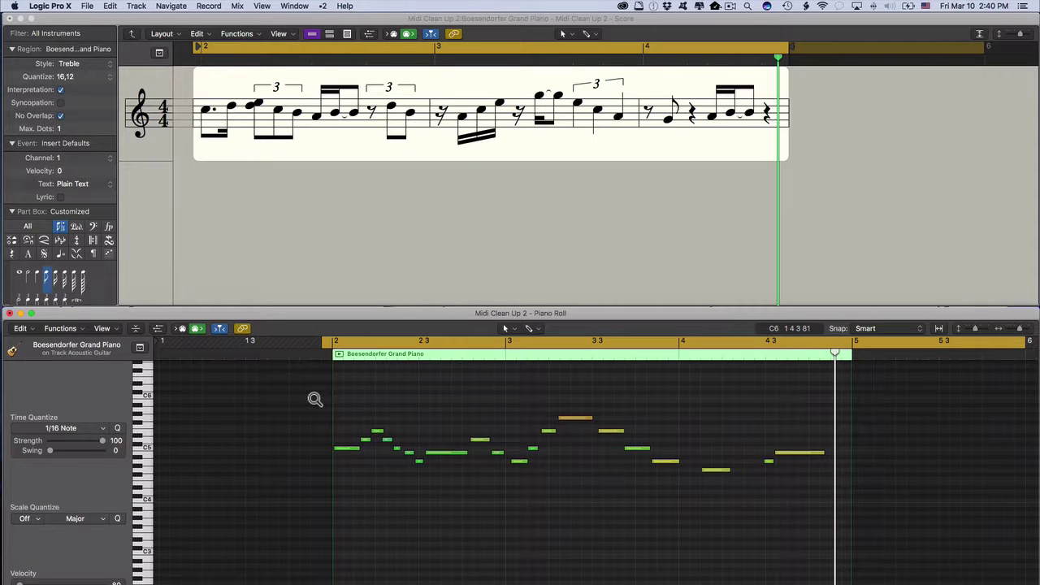
left_click_drag(315, 399, 479, 501)
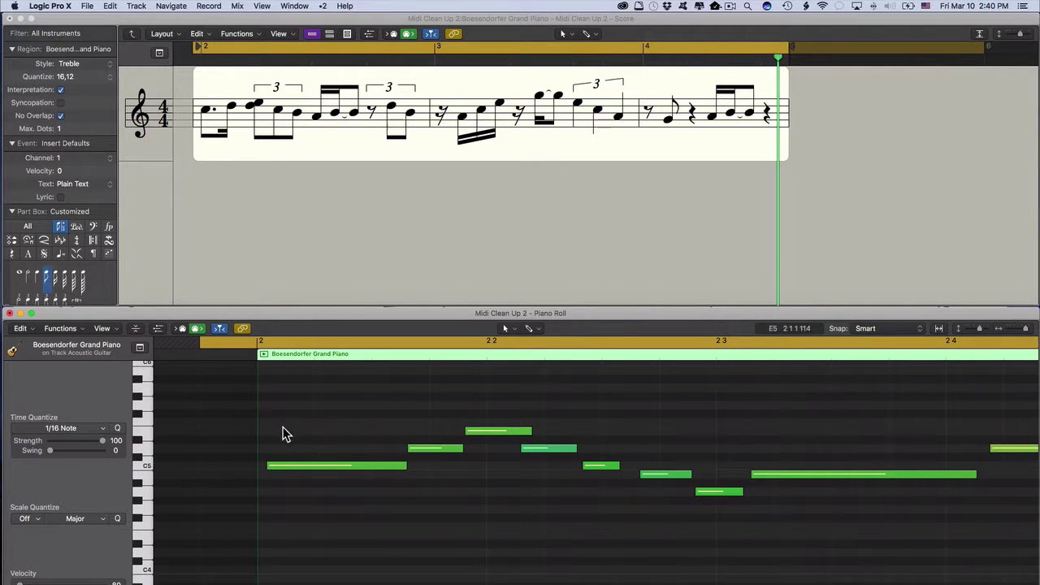
mouse_move(449, 453)
left_click_drag(304, 386, 816, 557)
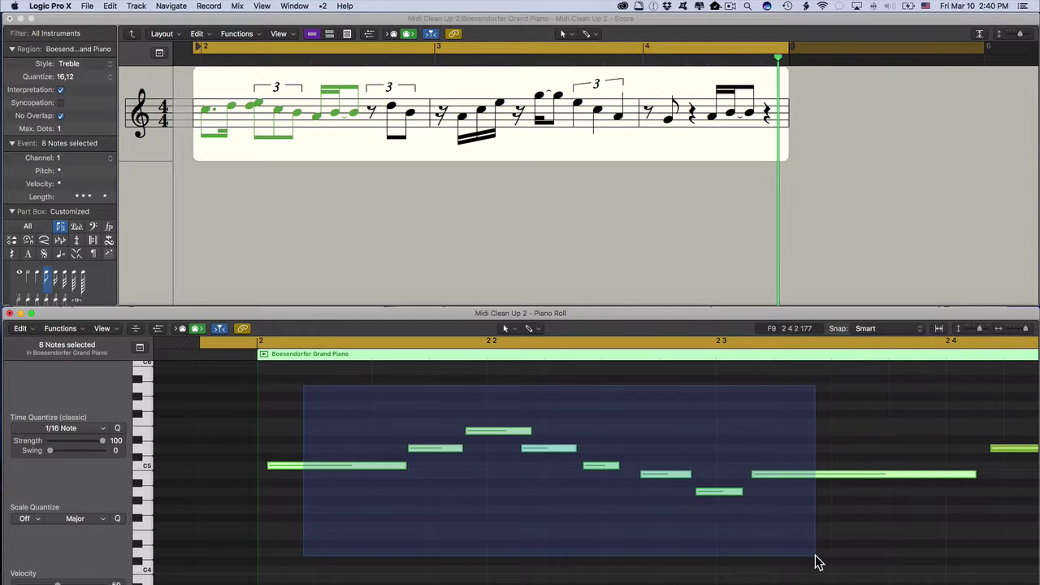
left_click_drag(816, 557, 817, 561)
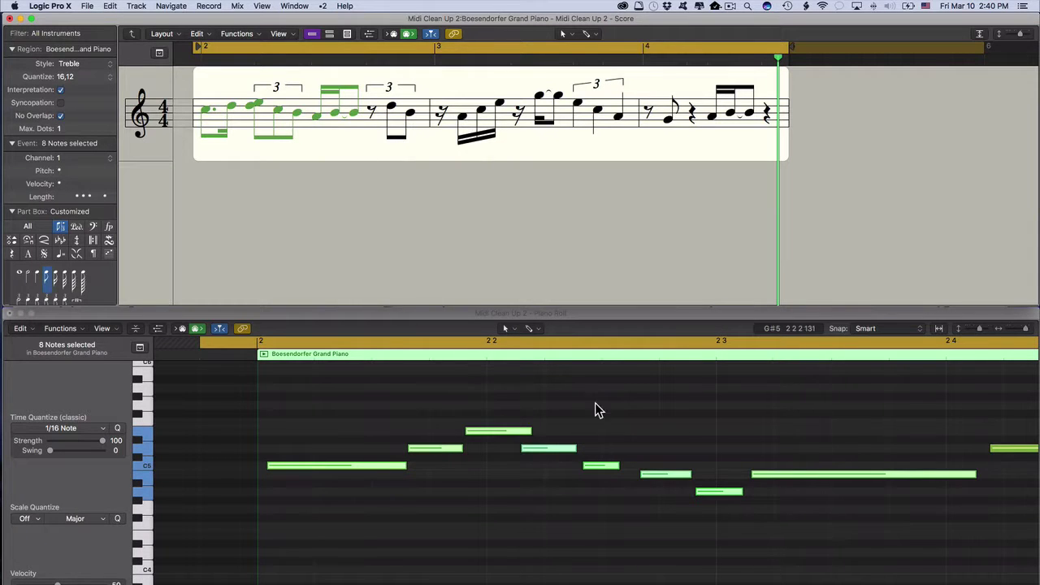
left_click(790, 479)
left_click_drag(789, 476, 761, 478)
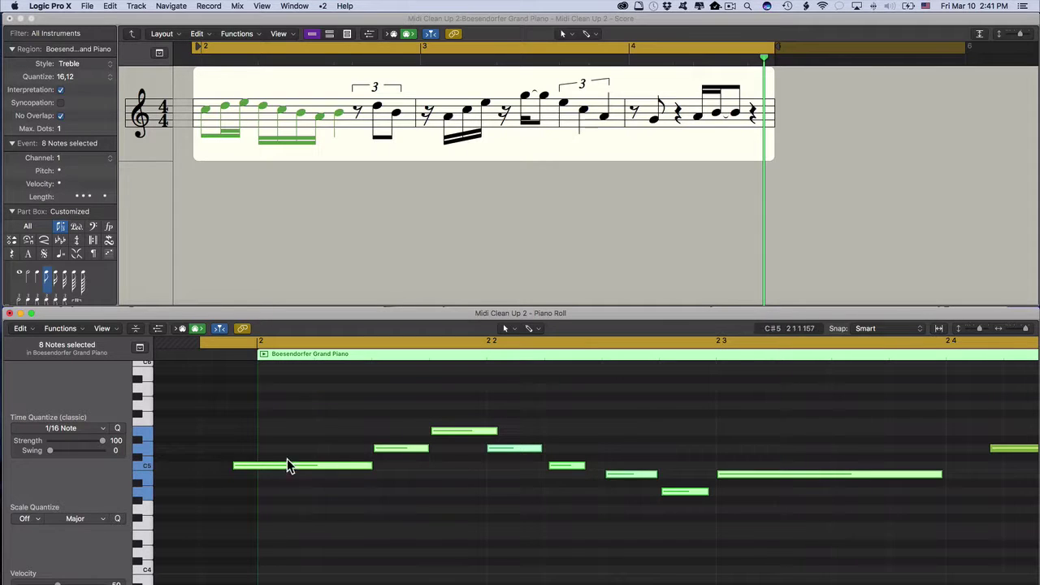
Drag the three notes ending the first measure earlier, then select the second measure's opening notes
left_click(235, 174)
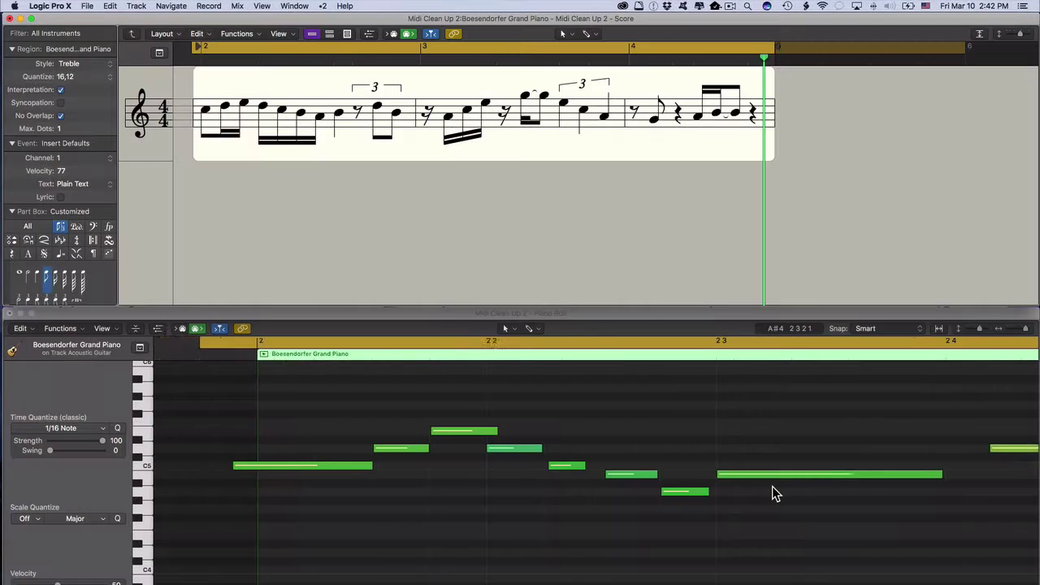
scroll(774, 493, "right", 10)
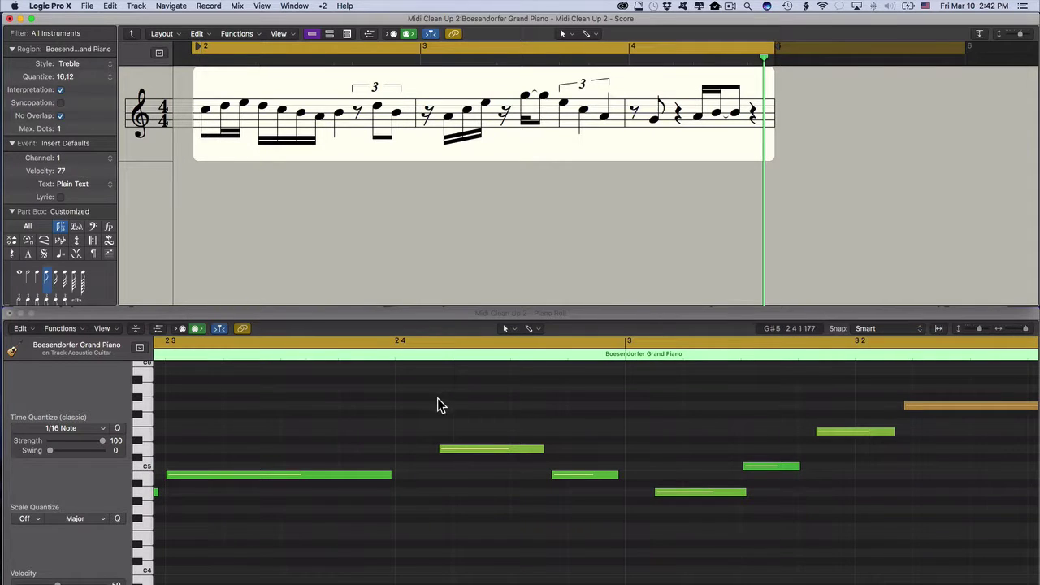
left_click_drag(437, 398, 710, 580)
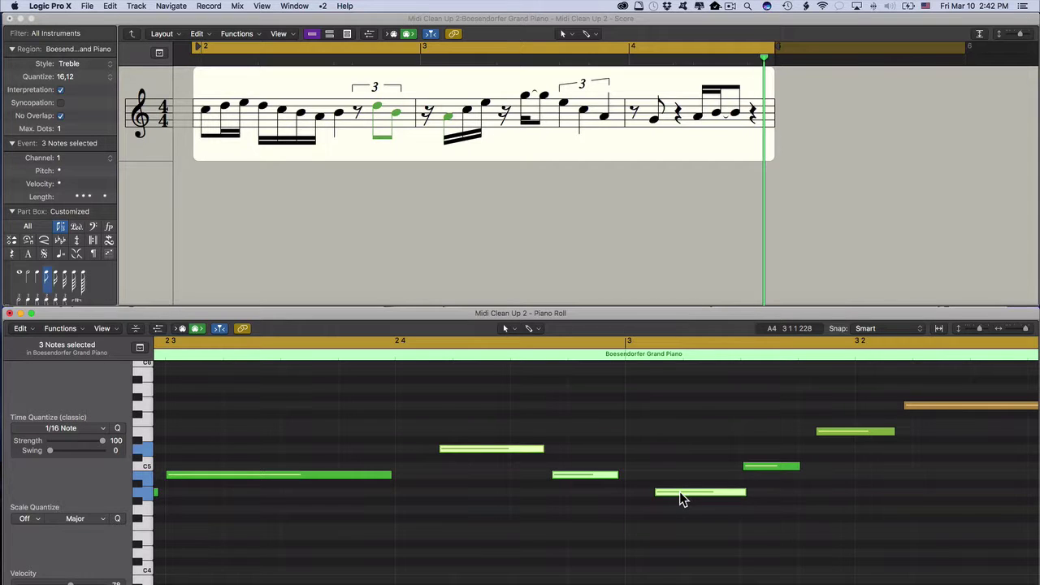
left_click_drag(680, 492, 649, 492)
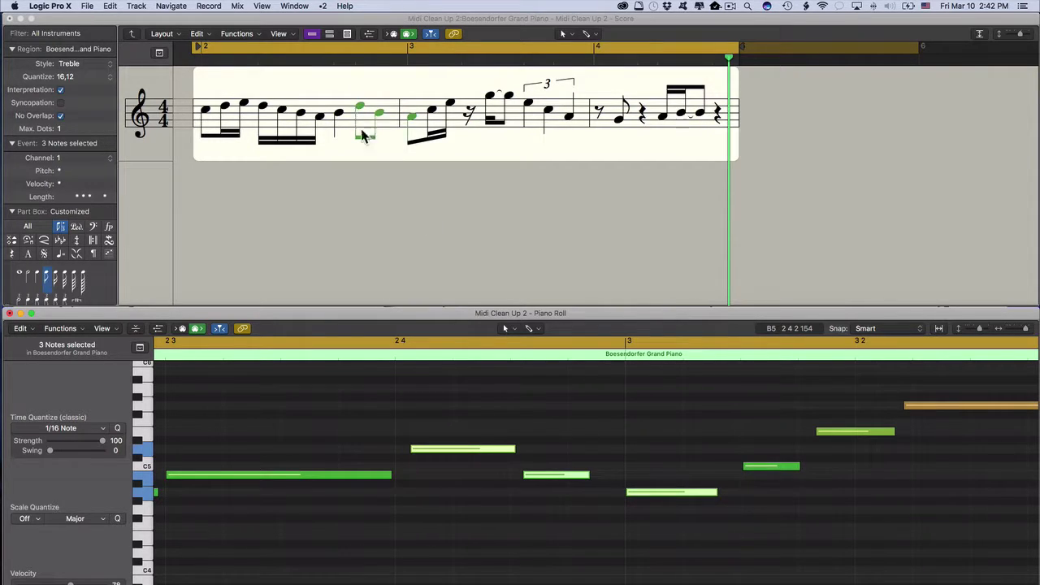
left_click(416, 123)
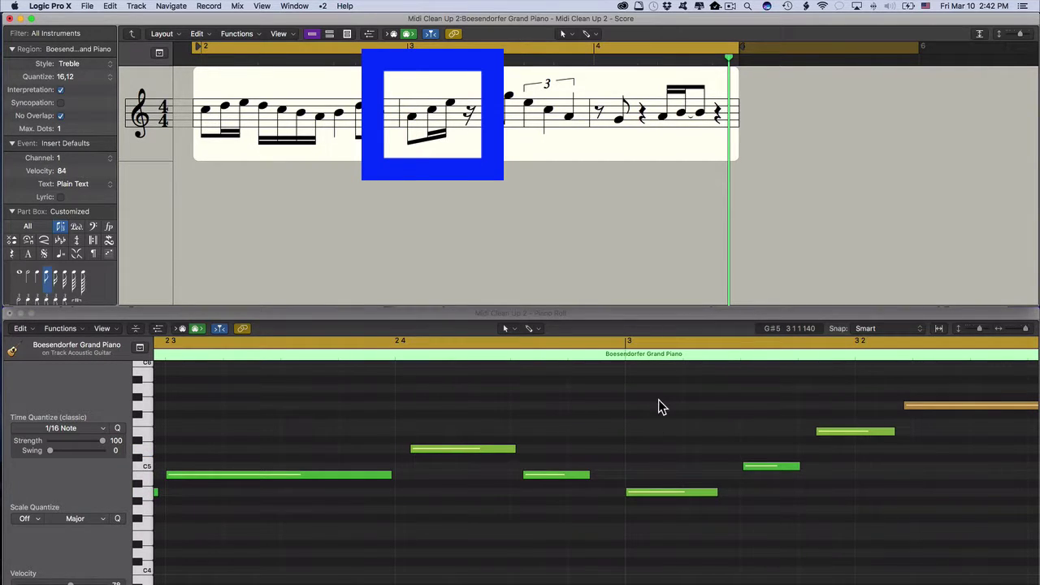
left_click_drag(659, 400, 844, 526)
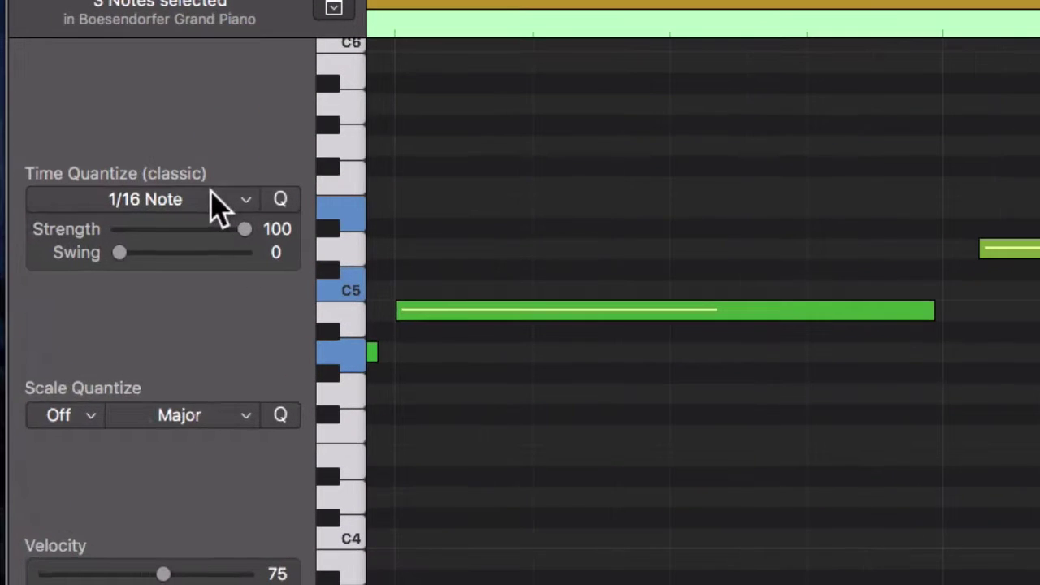
Time-quantize the selected notes to 1/8 Triplet (1/12)
left_click(84, 427)
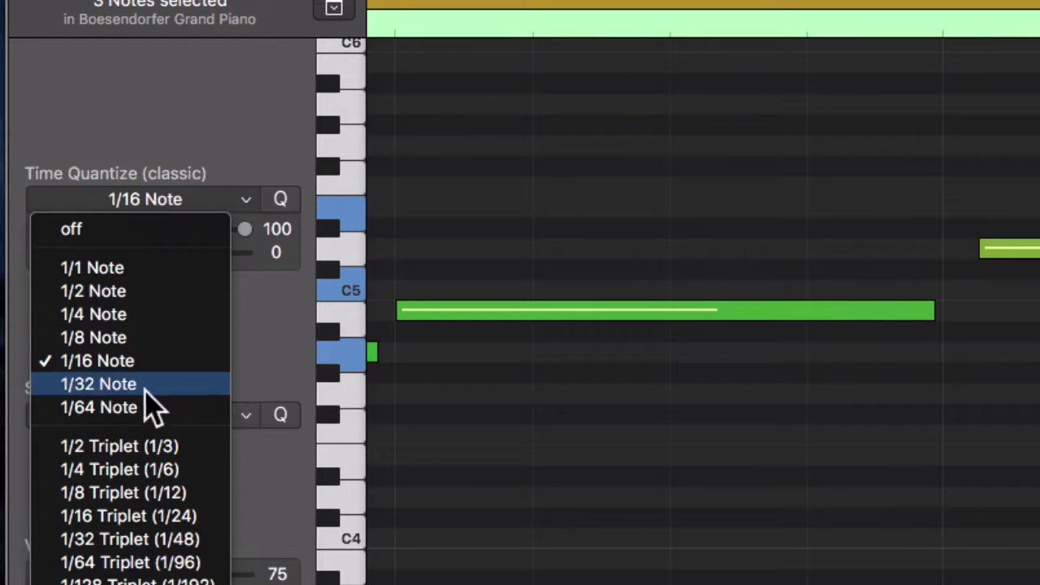
left_click(148, 492)
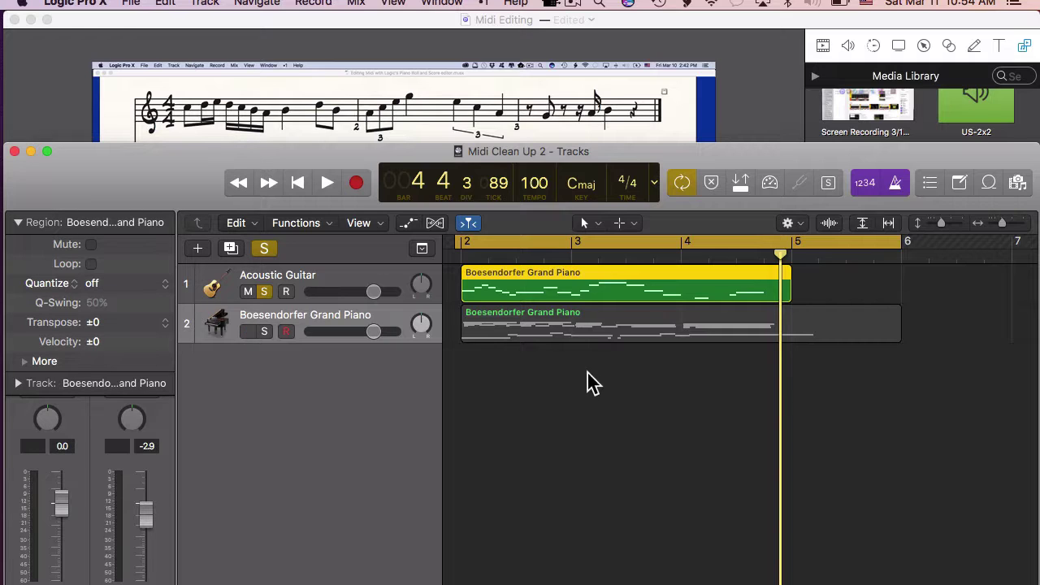
Switch the transport display to the Custom layout and set the division to /12
left_click(653, 182)
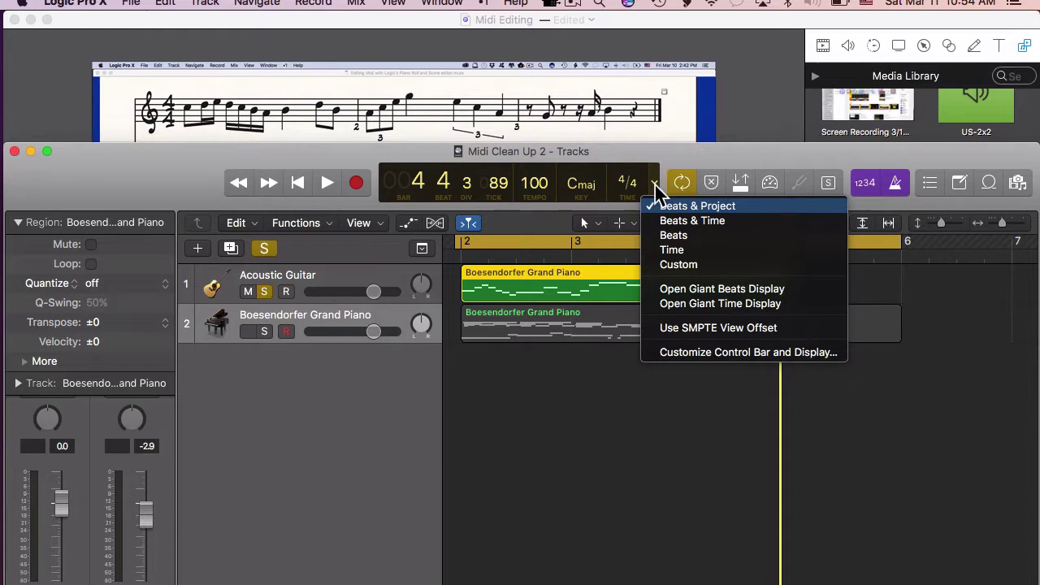
left_click(676, 263)
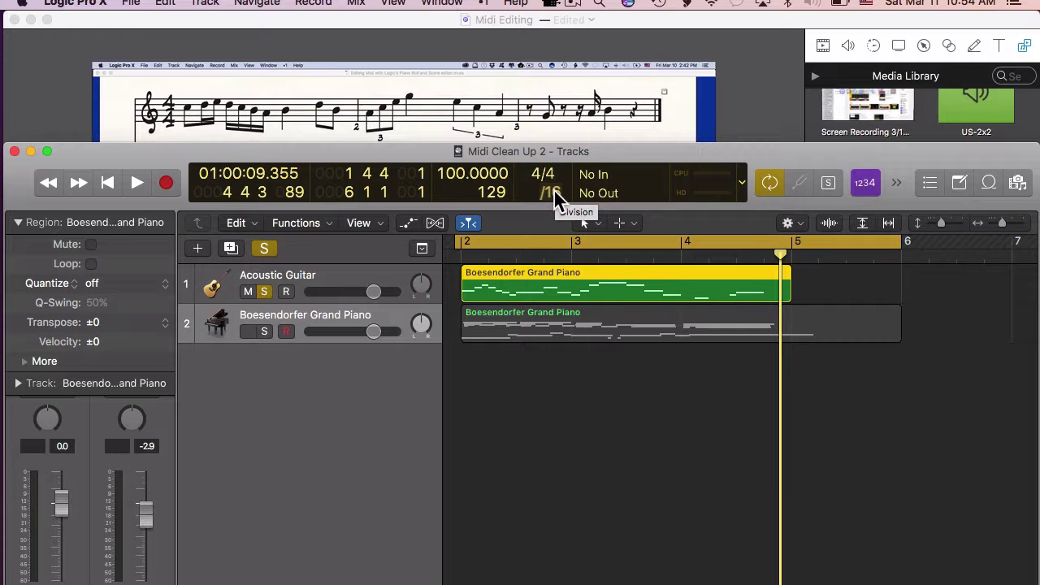
left_click(554, 188)
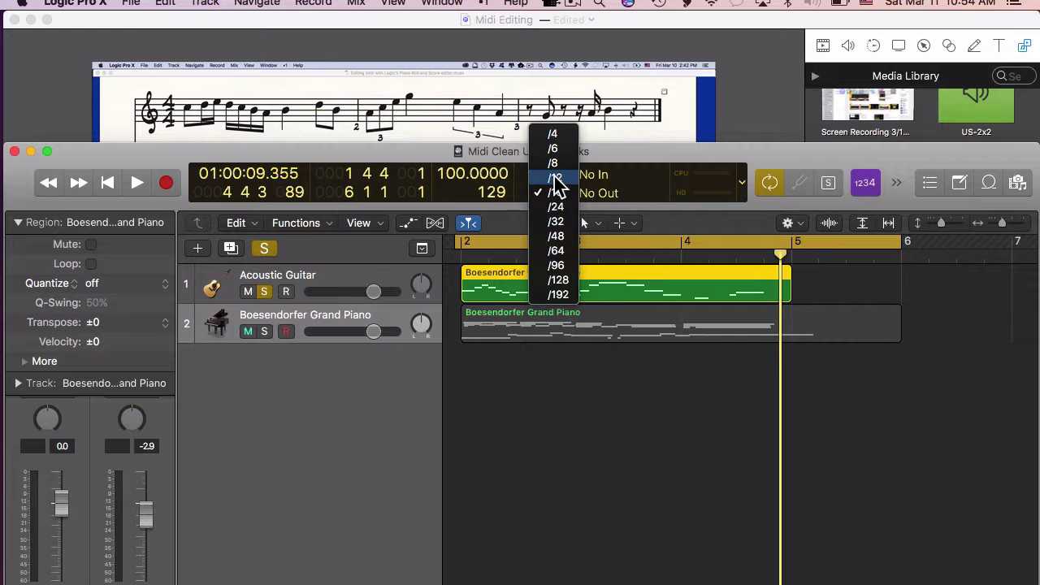
left_click(555, 178)
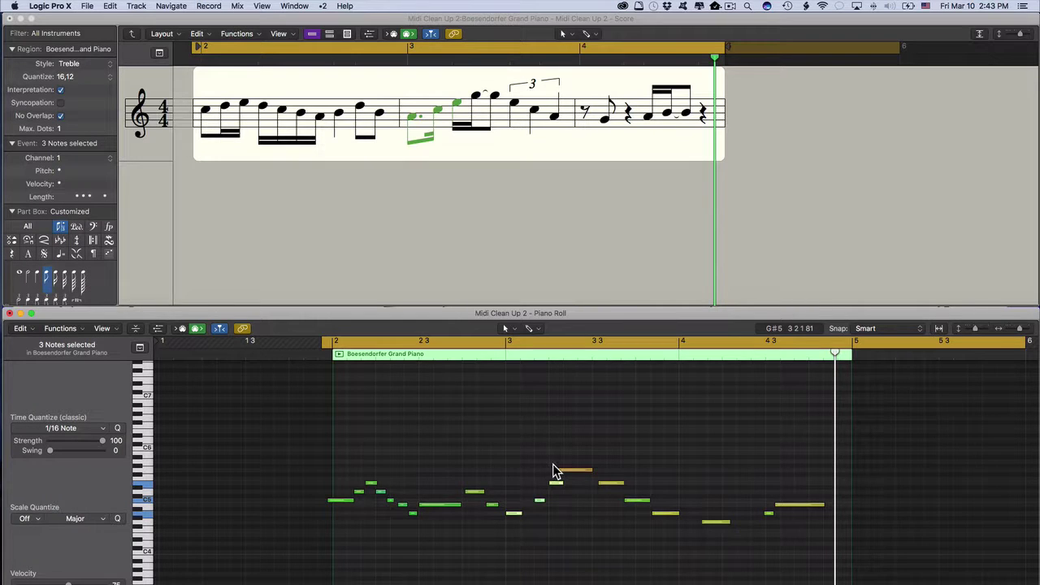
Drag the two notes opening bar 3 earlier, and shift the high G5 a sixteenth earlier
scroll(553, 471, "up", 6)
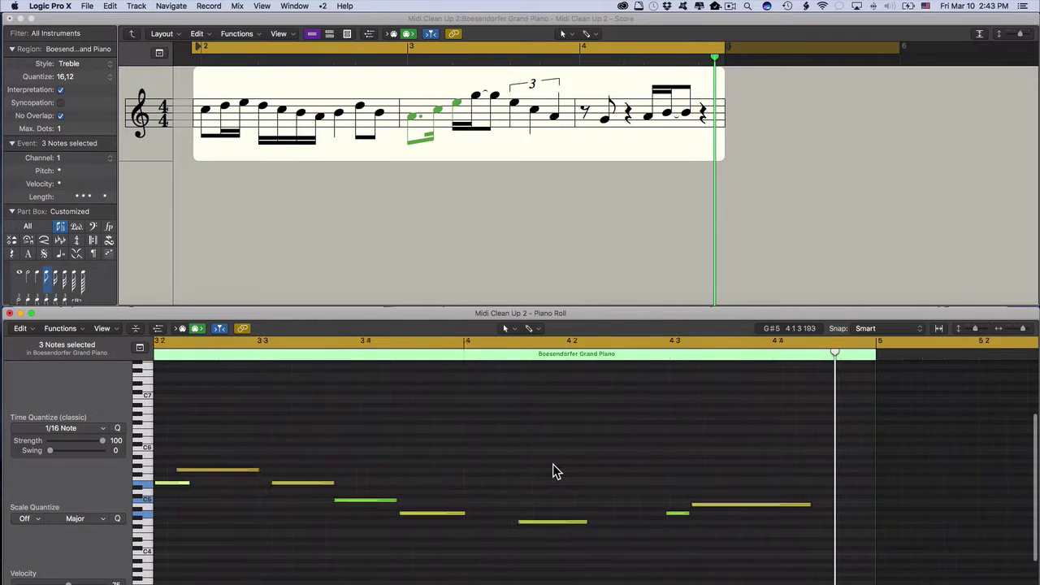
scroll(553, 471, "left", 5)
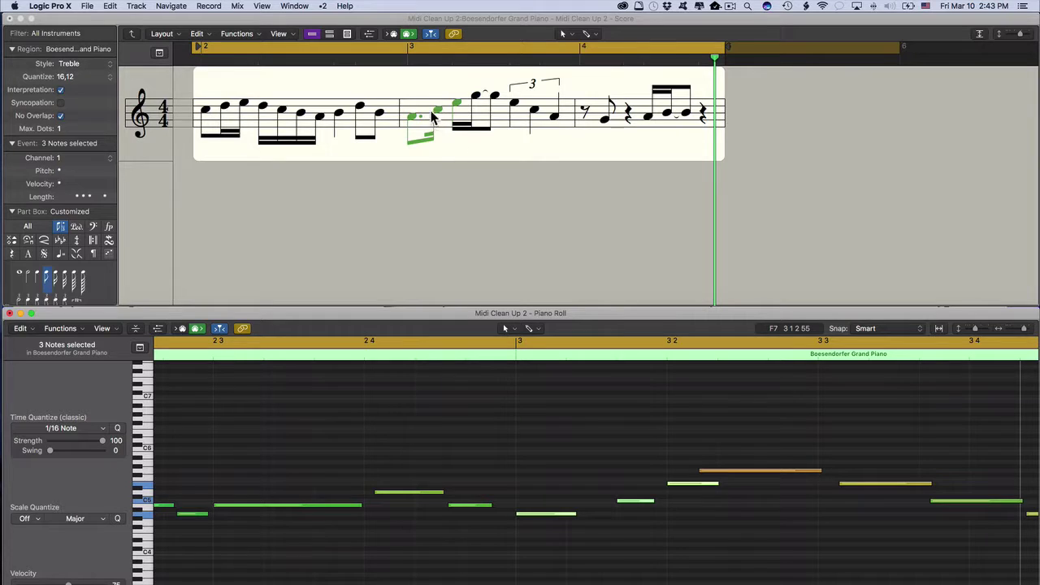
left_click_drag(618, 367, 675, 560)
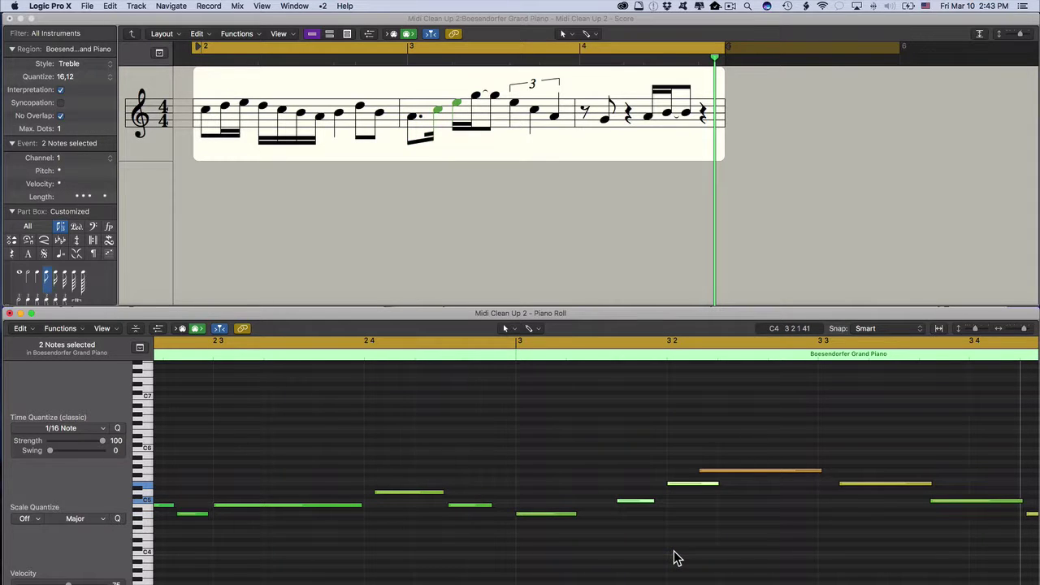
left_click_drag(639, 501, 589, 504)
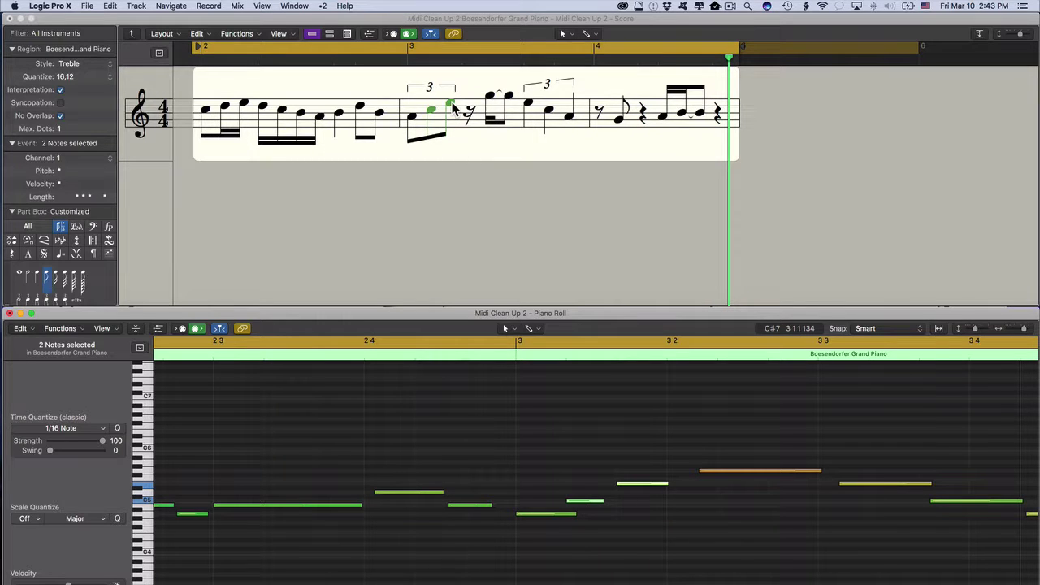
left_click(489, 98)
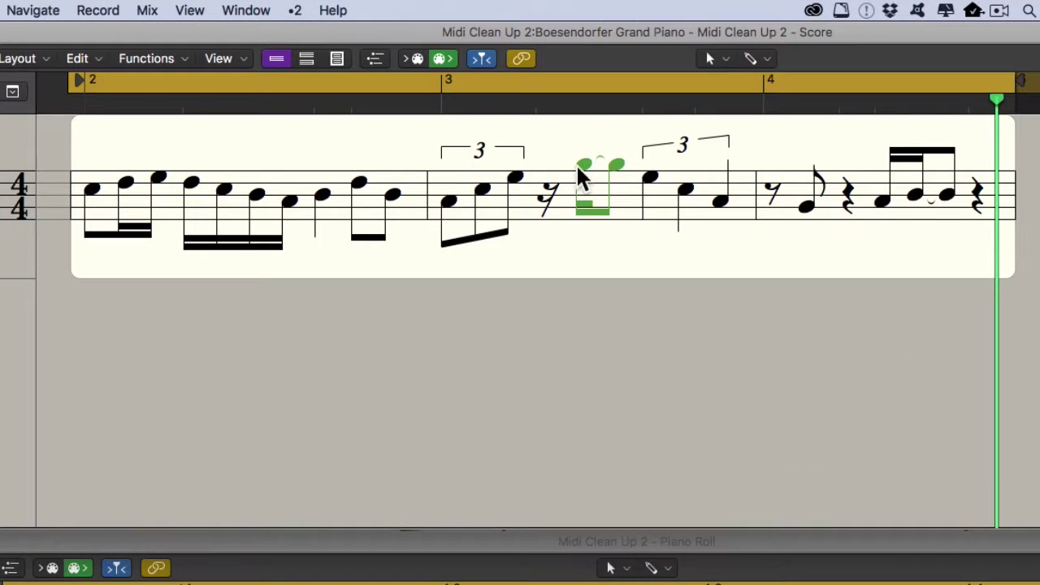
left_click_drag(577, 165, 550, 167)
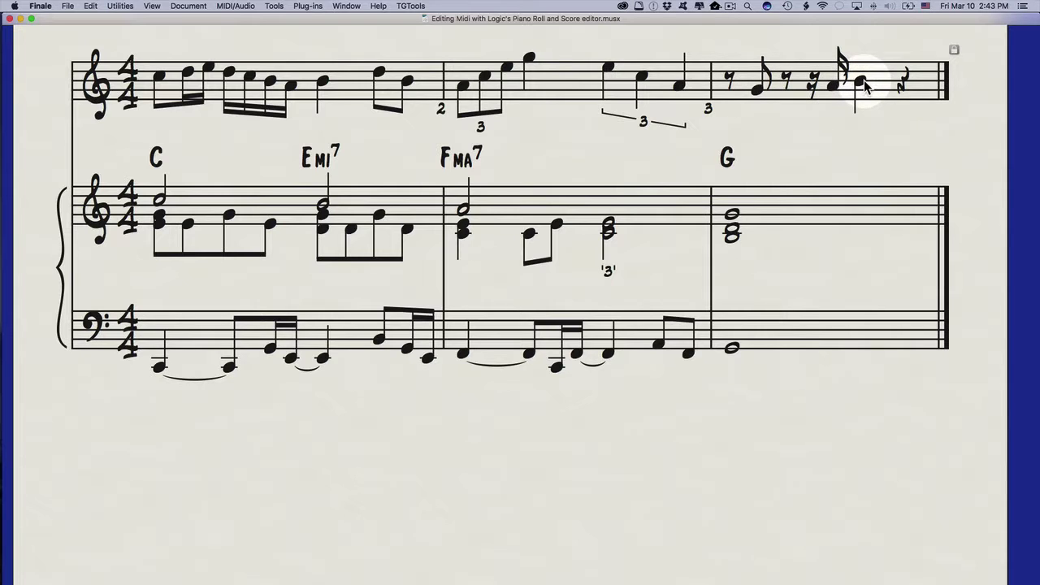
Back in Logic, select the last two notes of bar 4 and drag them earlier
key("super+Tab")
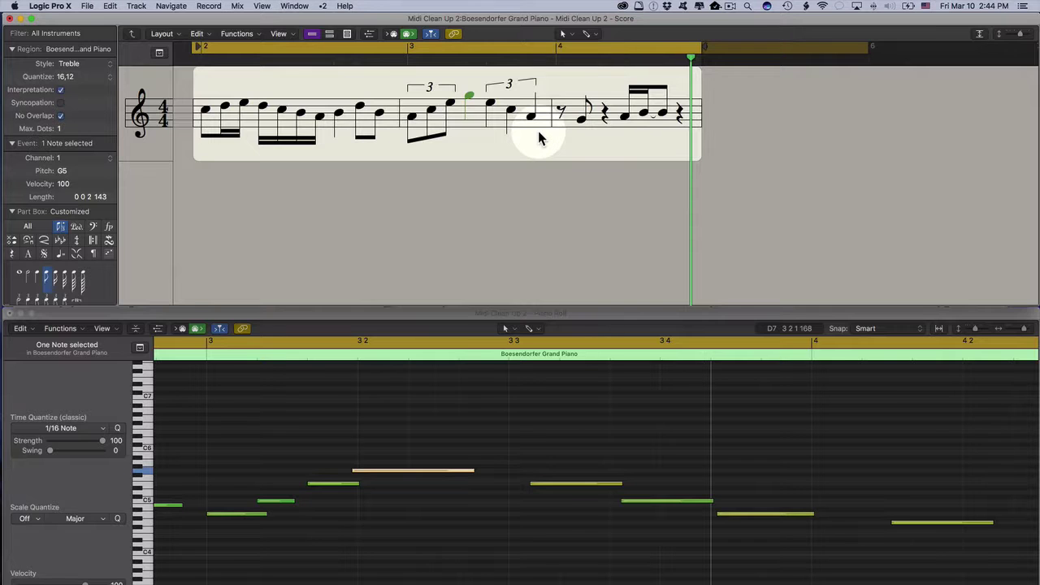
scroll(811, 479, "right", 10)
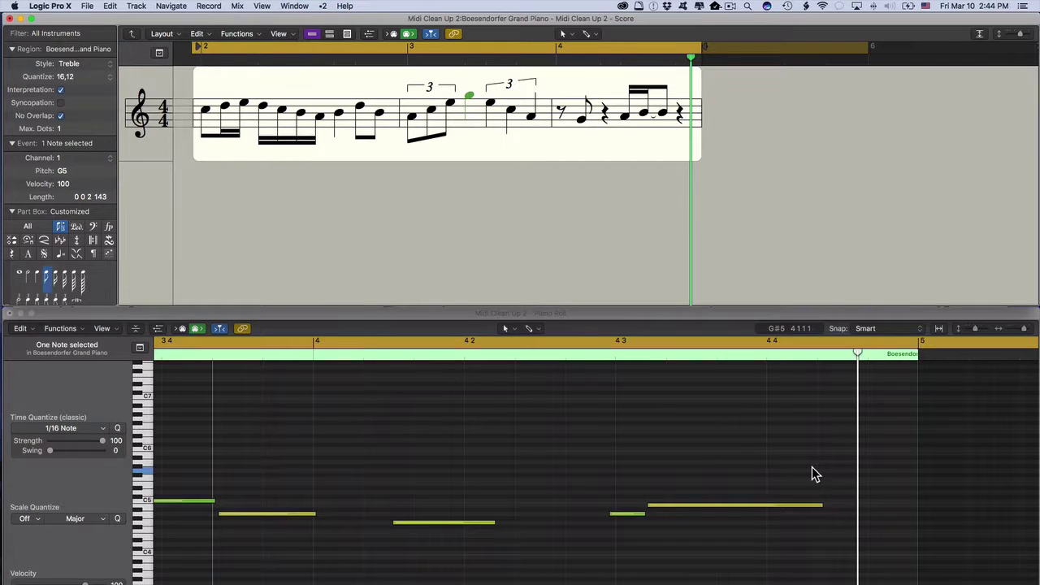
left_click_drag(600, 476, 689, 557)
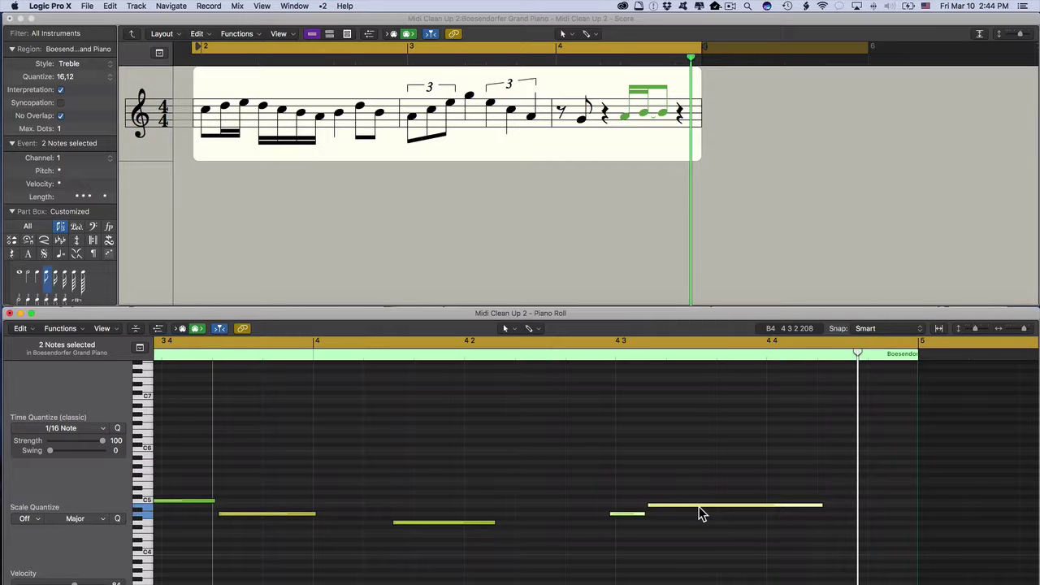
left_click_drag(701, 514, 624, 512)
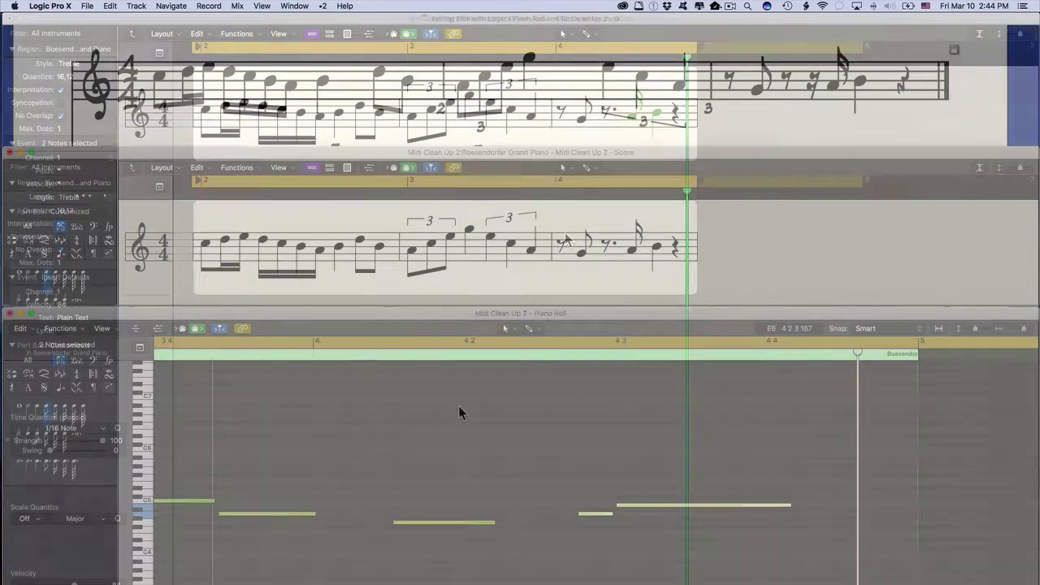
Solo the Acoustic Guitar track in the Tracks window, then play and stop the edited part
key("super+Right")
key("super+Right")
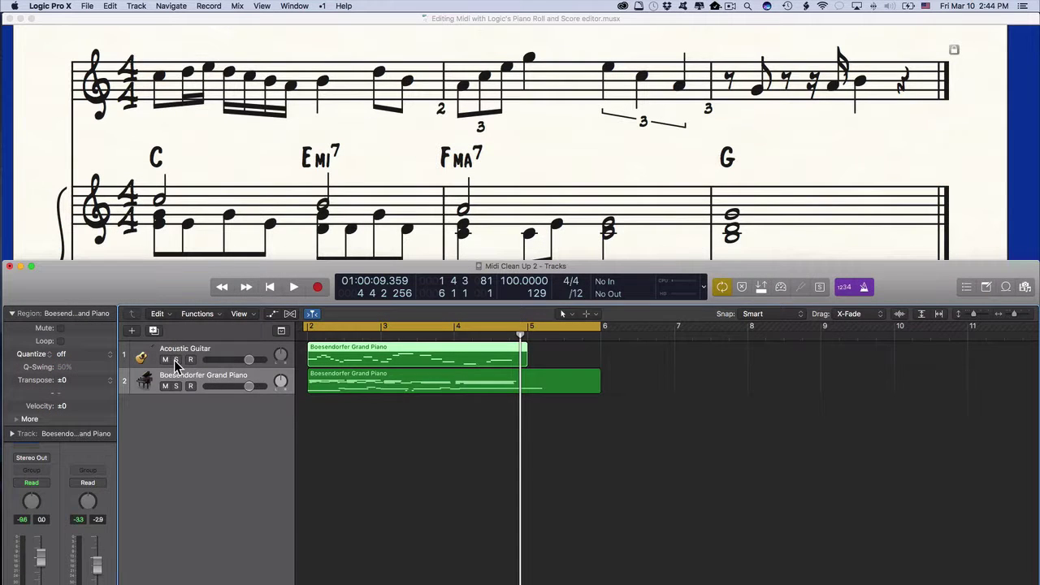
left_click(176, 360)
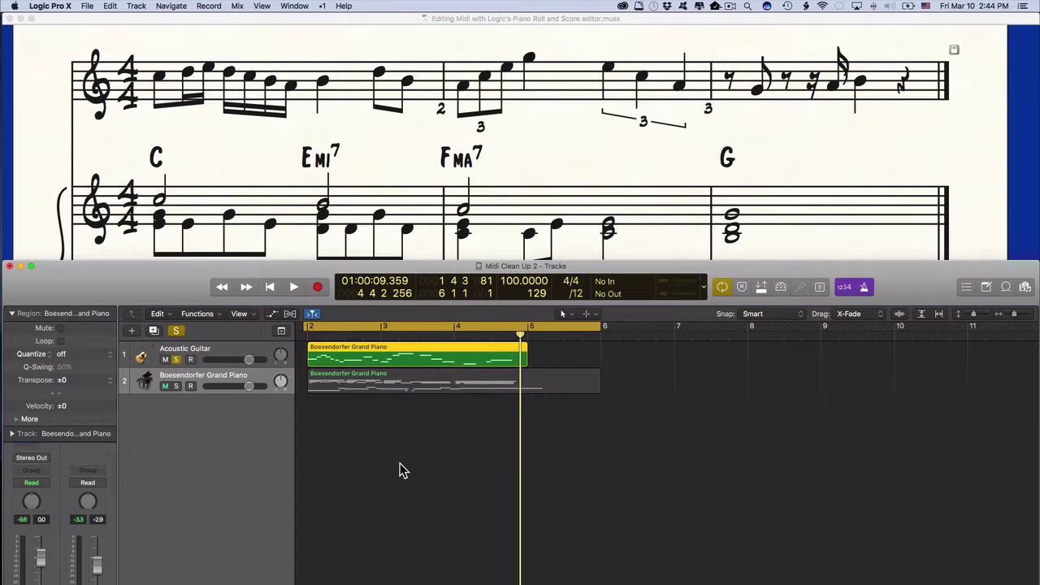
key("space")
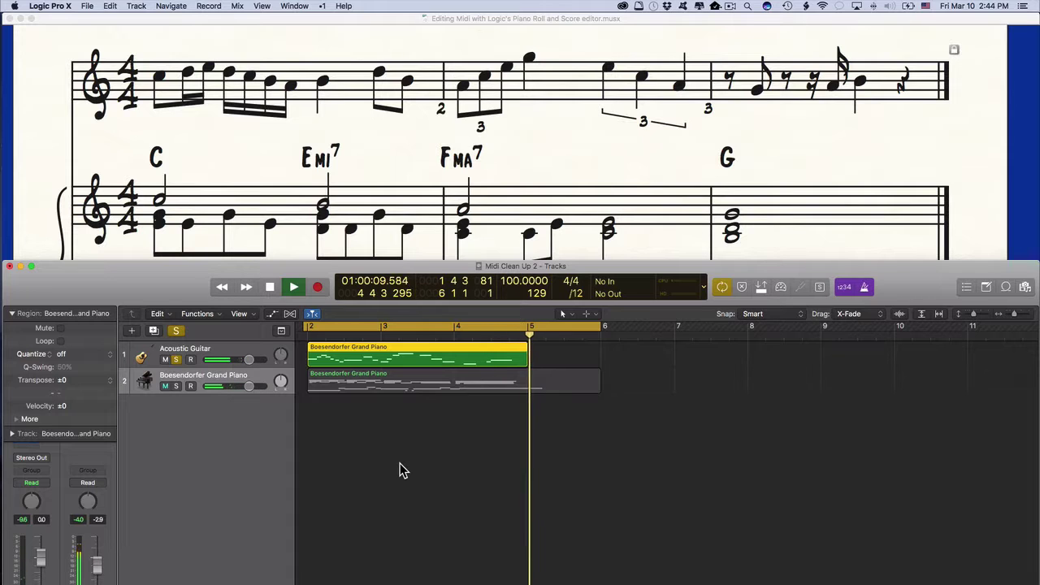
key("space")
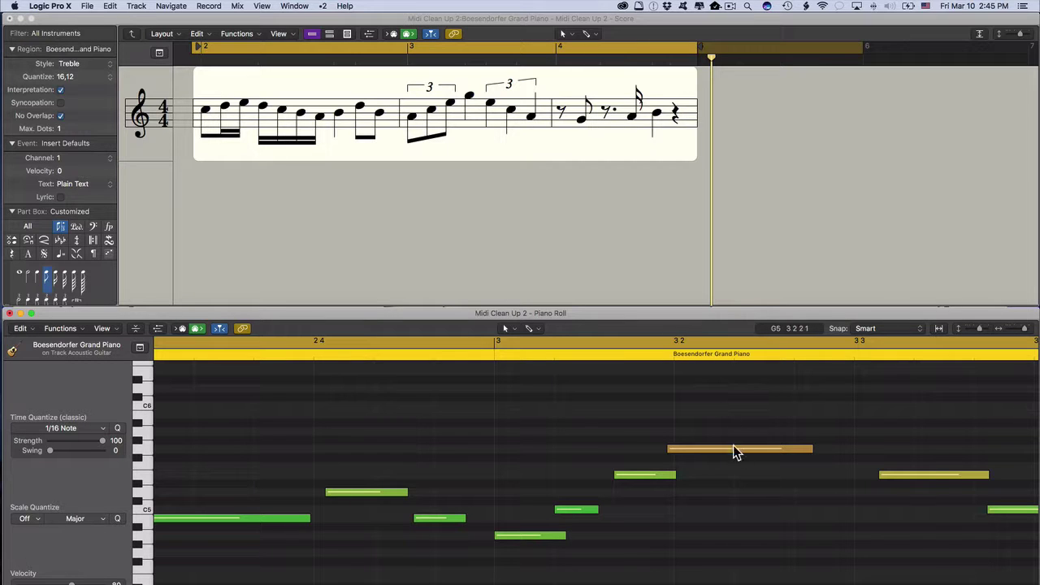
Shift the long G5 in bar 3 to start on beat 2 and drag its end to lengthen it
scroll(758, 532, "right", 5)
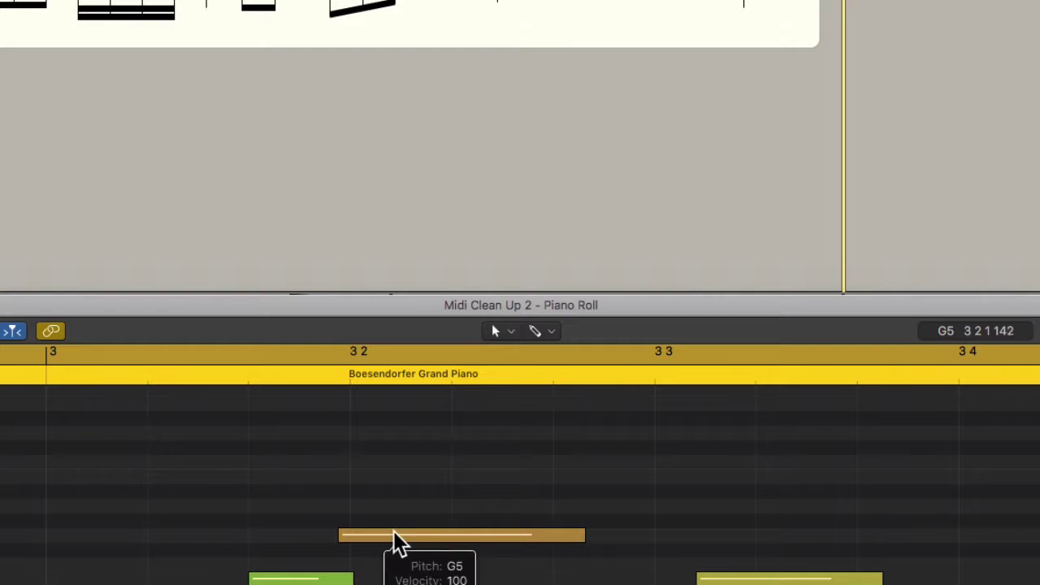
left_click(435, 470)
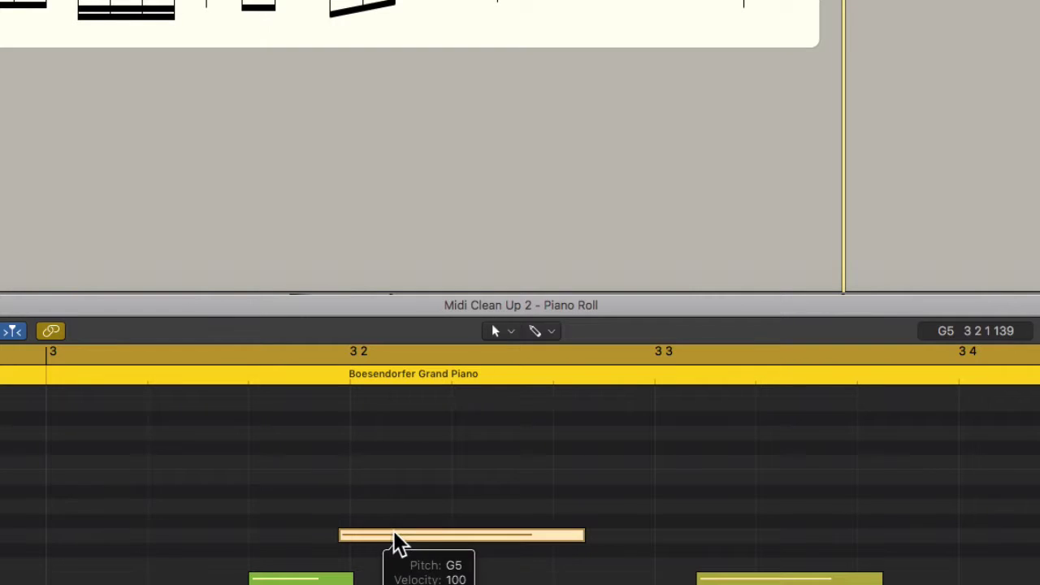
left_click_drag(406, 540, 415, 546)
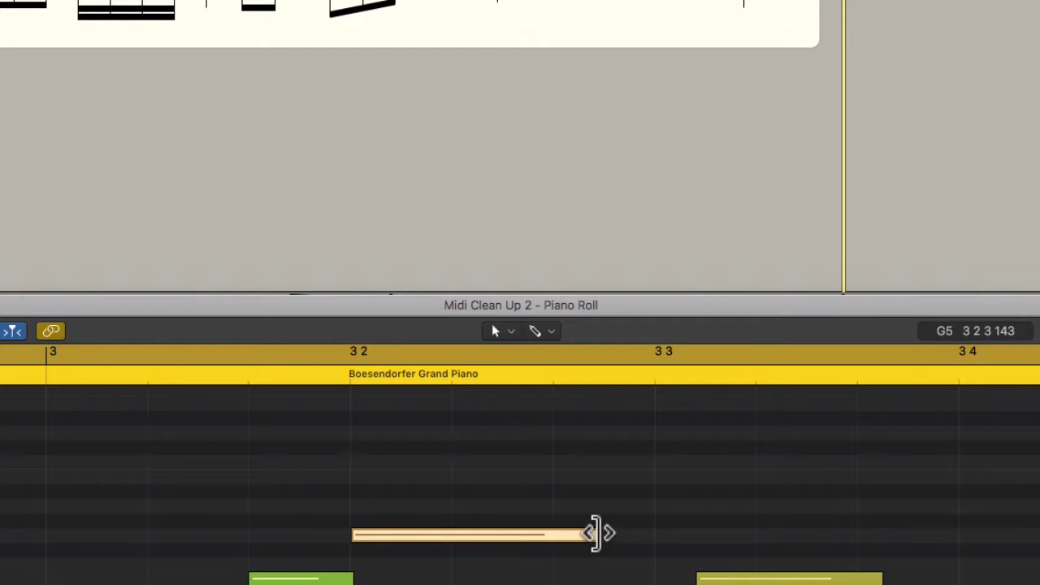
left_click_drag(592, 533, 648, 538)
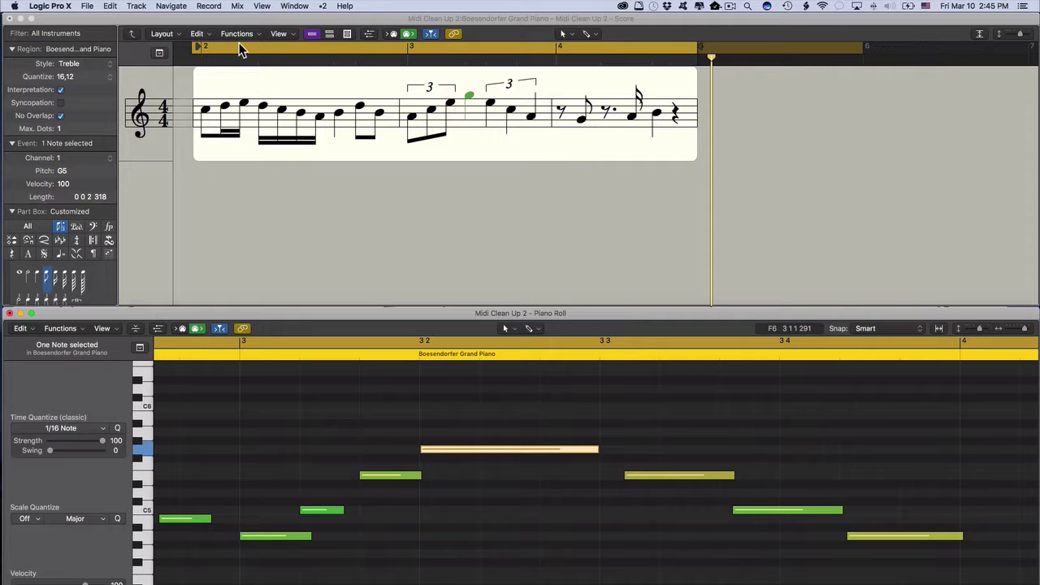
Select all notes and apply Fix Displayed Note Positions and Durations
left_click(258, 195)
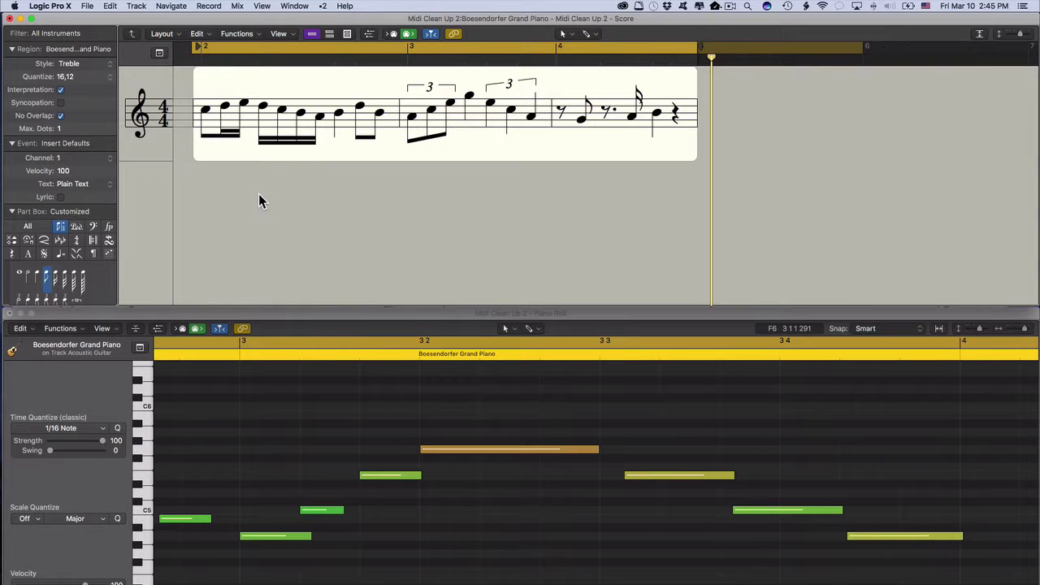
key("super+a")
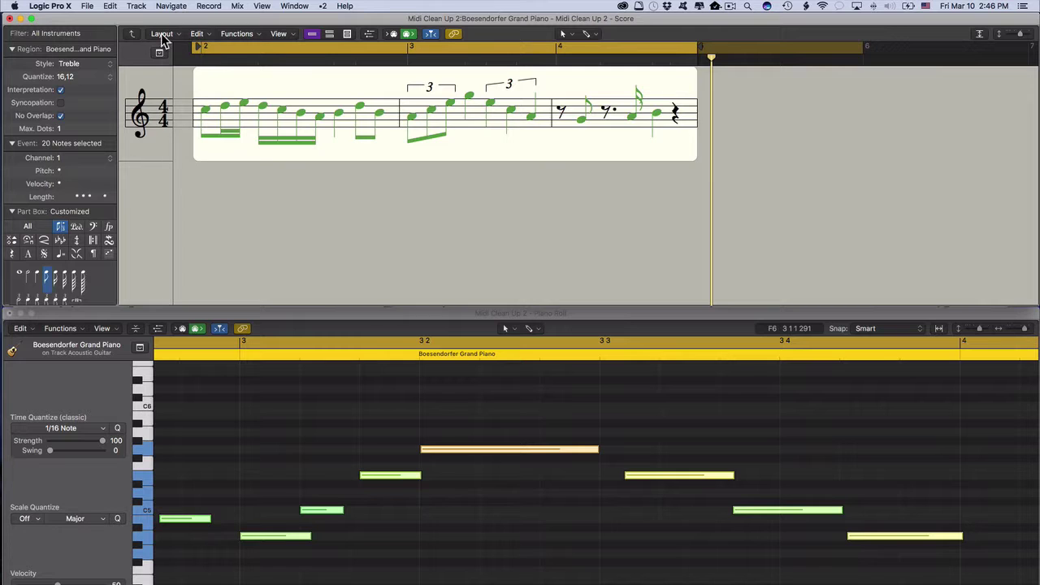
left_click(236, 35)
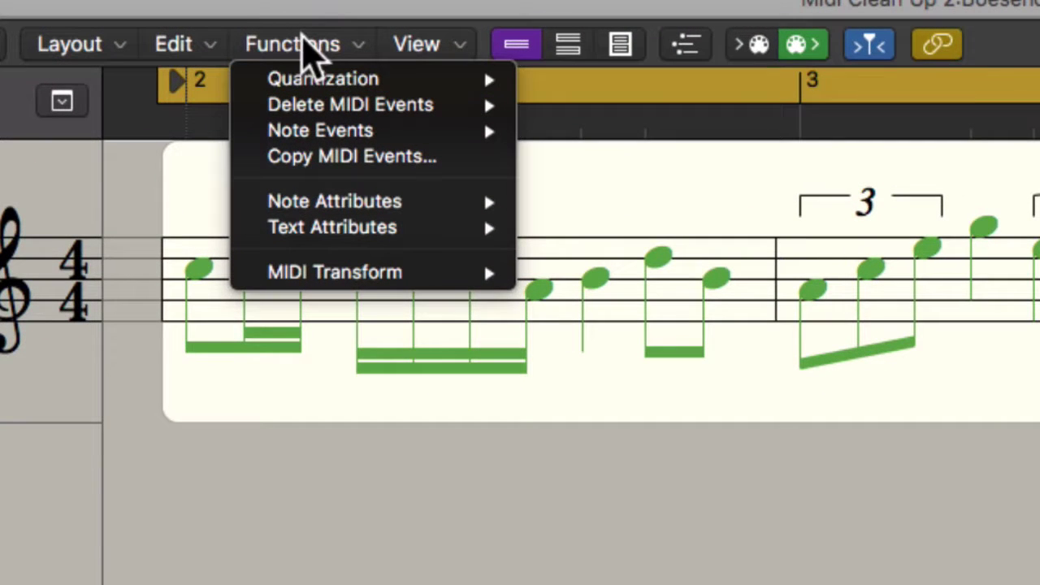
mouse_move(357, 85)
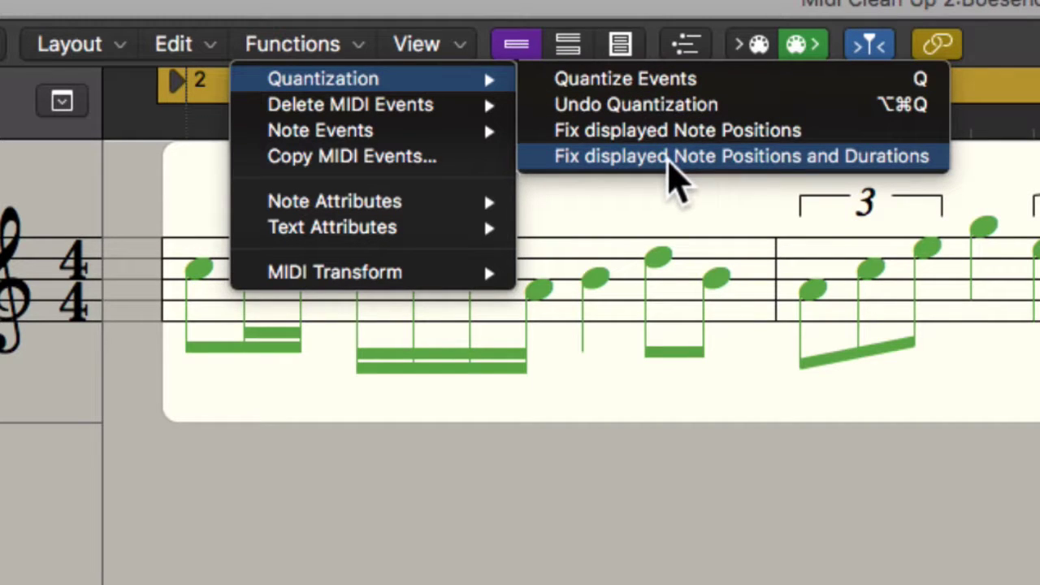
left_click(668, 159)
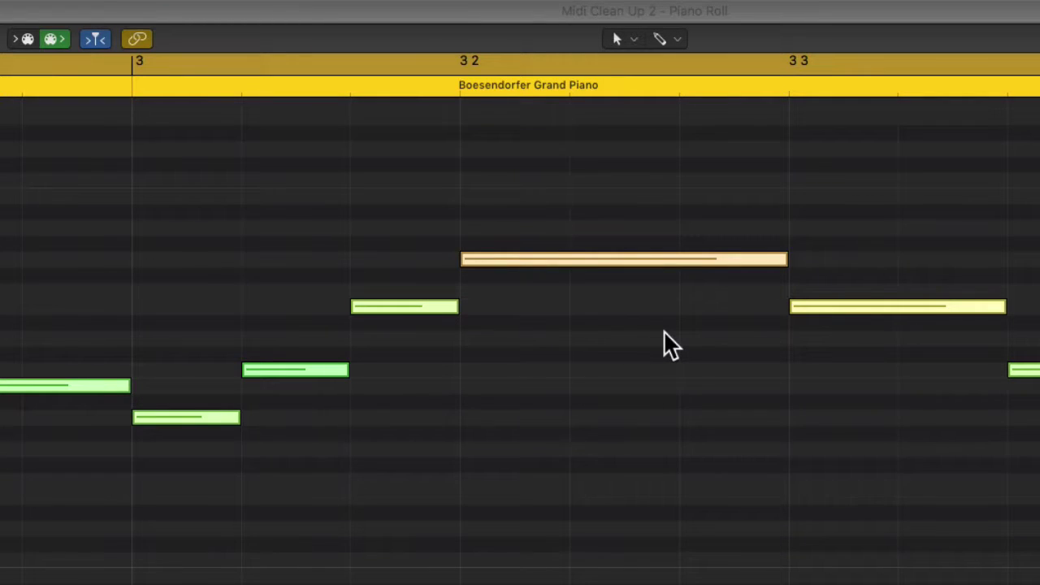
Undo and redo the fix to compare the timing, then return the playhead to the cycle start
key("super+z")
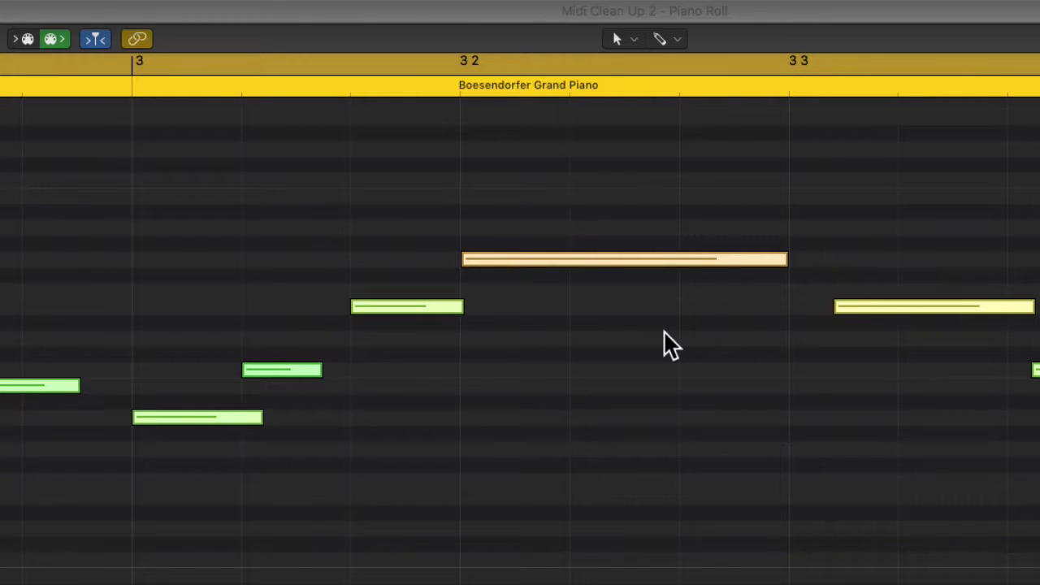
key("super+shift+z")
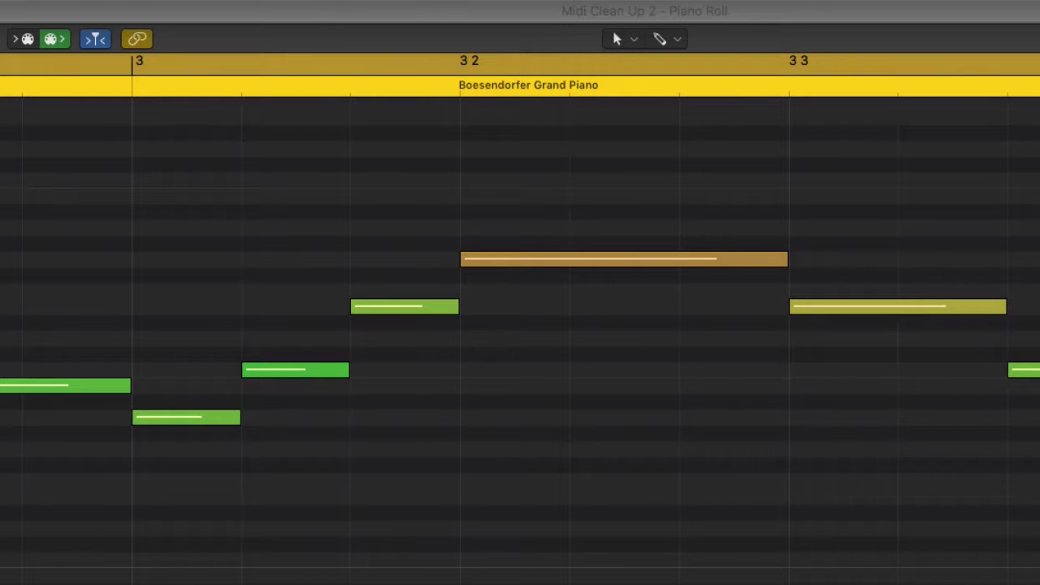
scroll(341, 355, "left", 15)
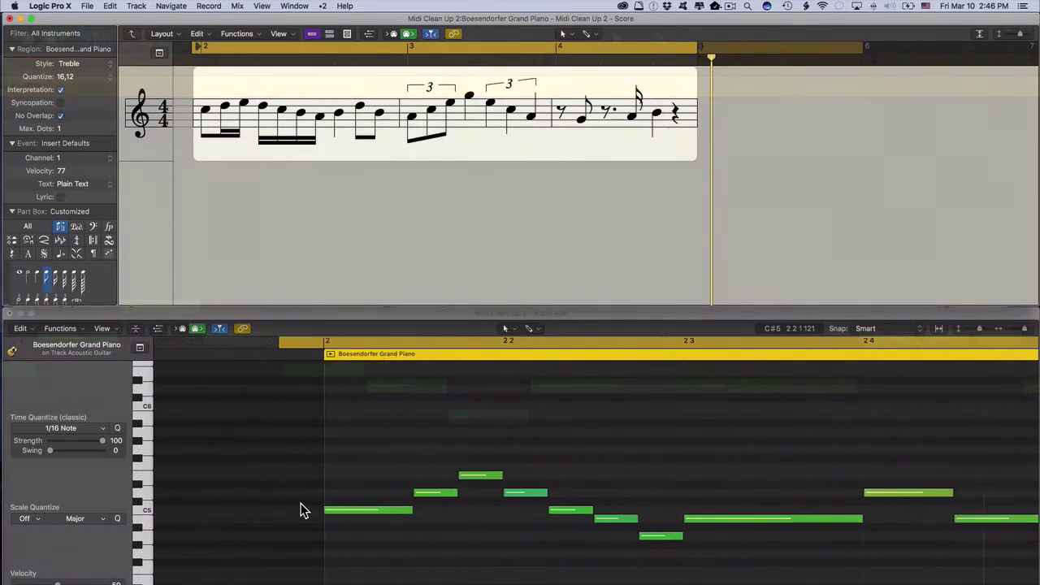
scroll(244, 359, "left", 3)
scroll(301, 504, "right", 15)
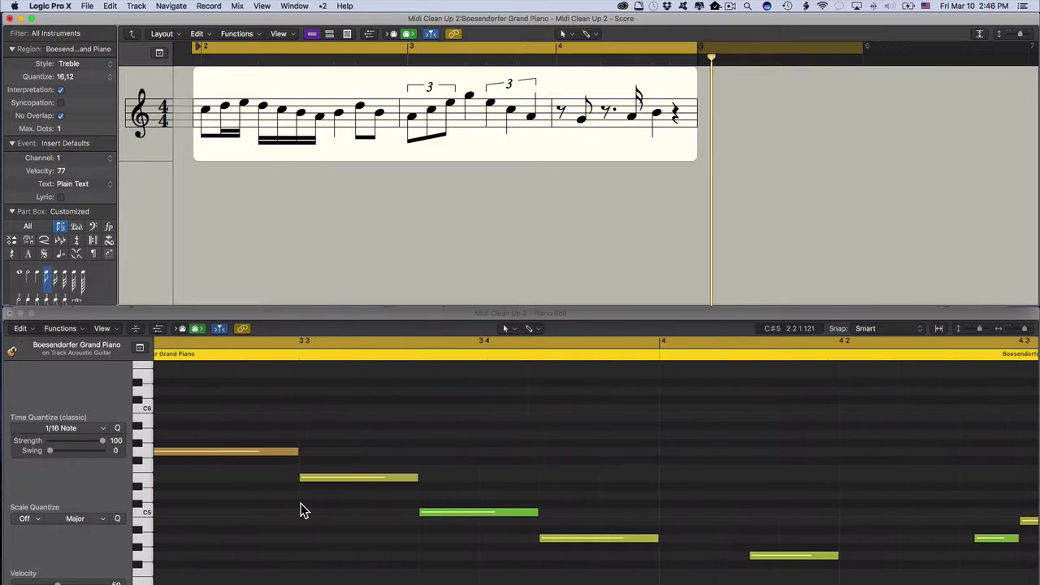
scroll(301, 511, "left", 15)
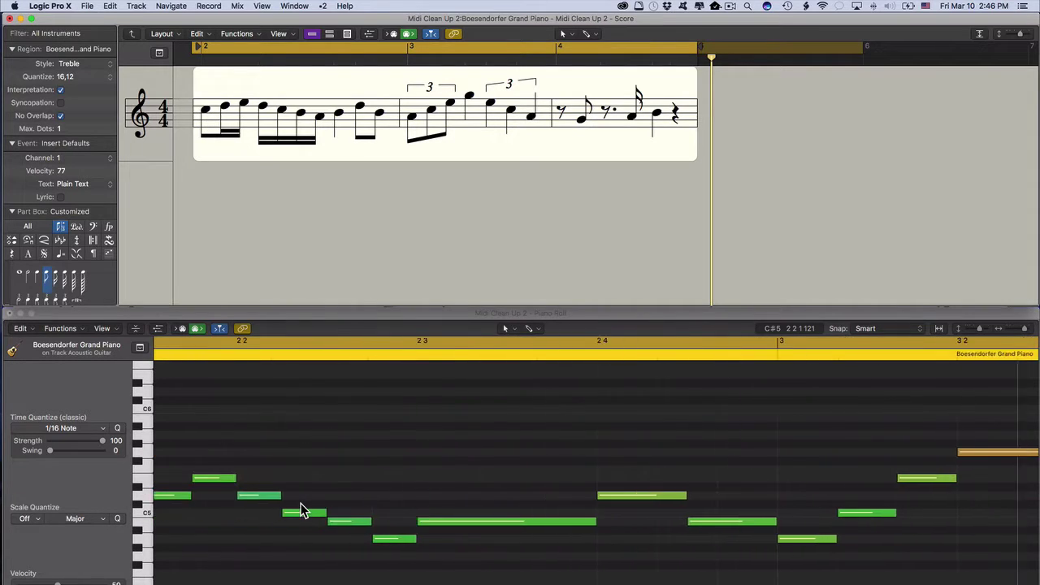
key("space")
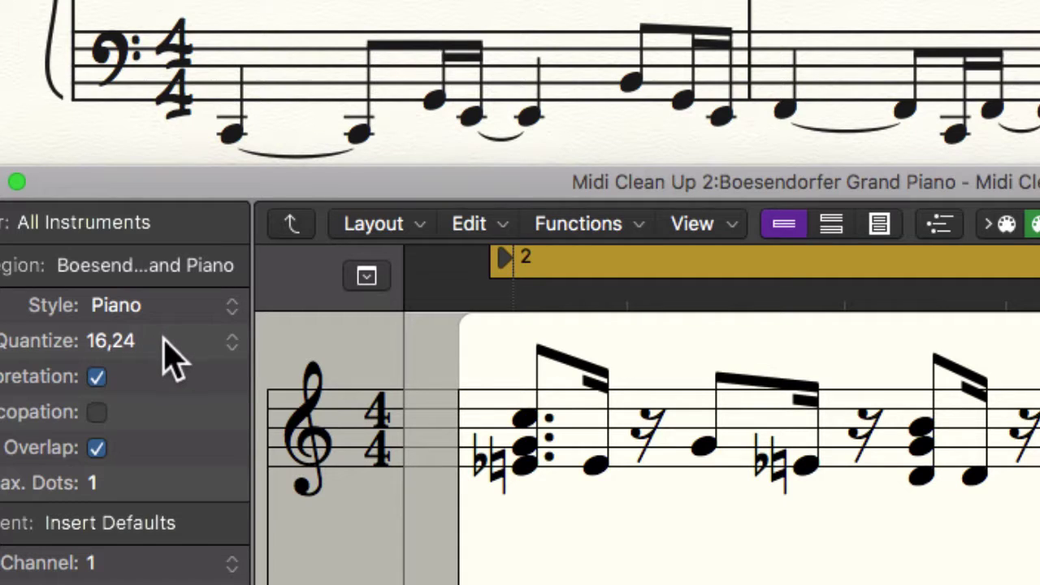
Set the piano region's display Quantize to 8 in the Score inspector
left_click(173, 353)
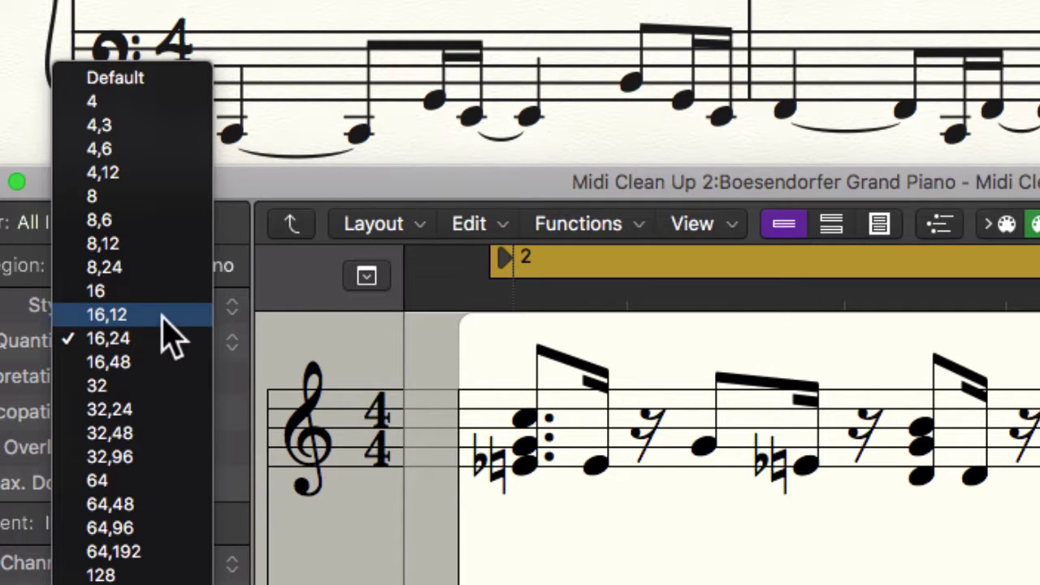
left_click(154, 196)
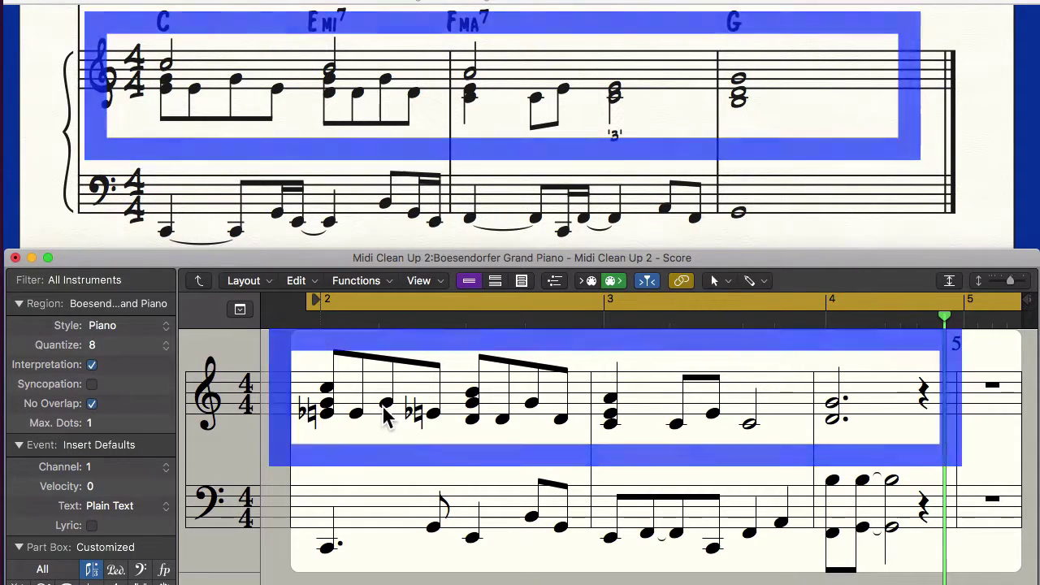
In the Piano Roll, delete the tiny B3 before the long B3 and drag that B3 onto bar 4's downbeat
key("super+4")
scroll(368, 402, "left", 10)
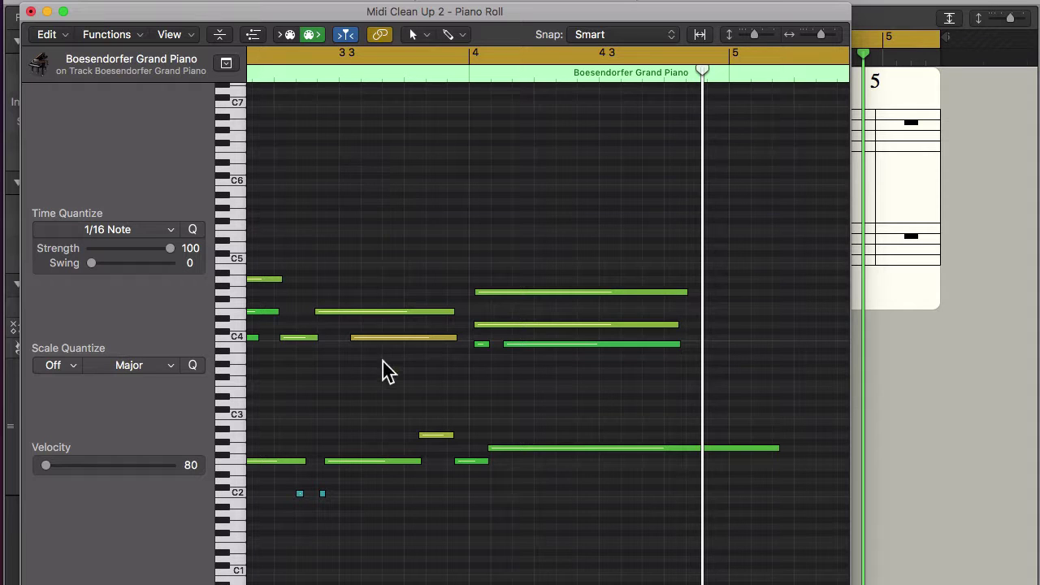
scroll(382, 361, "left", 10)
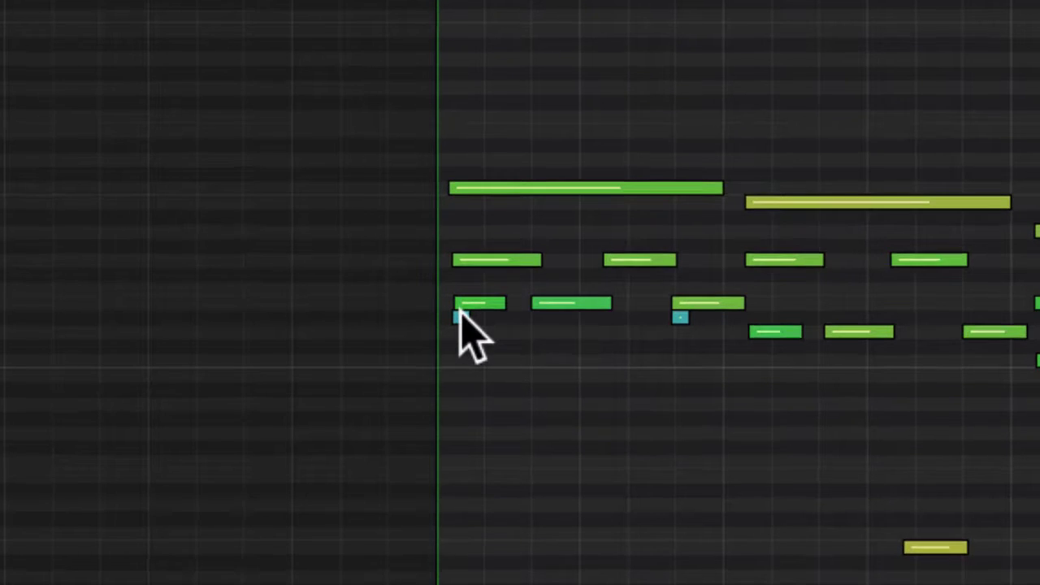
mouse_move(463, 319)
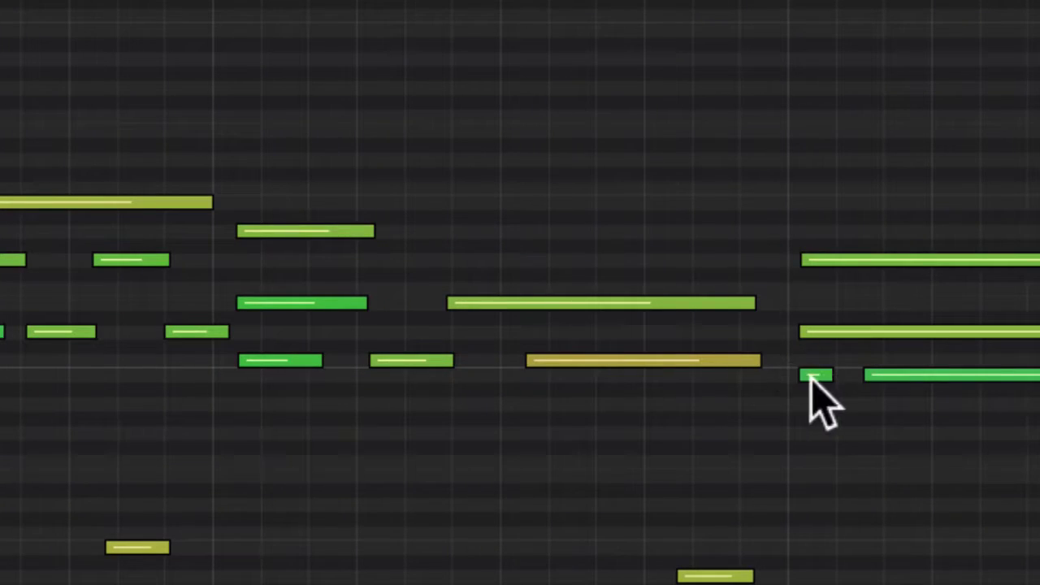
mouse_move(812, 376)
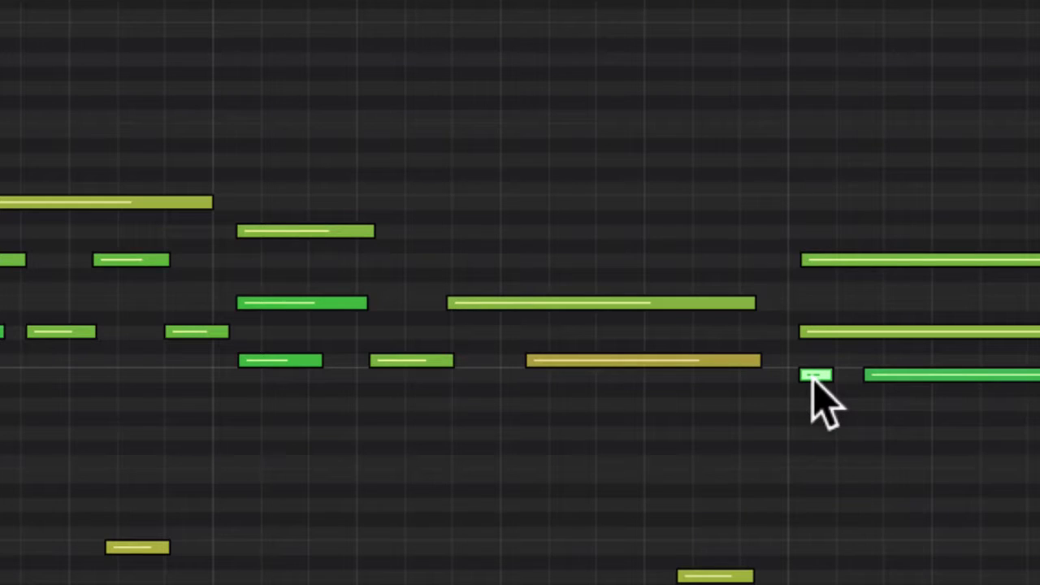
key("Delete")
left_click_drag(904, 375, 848, 376)
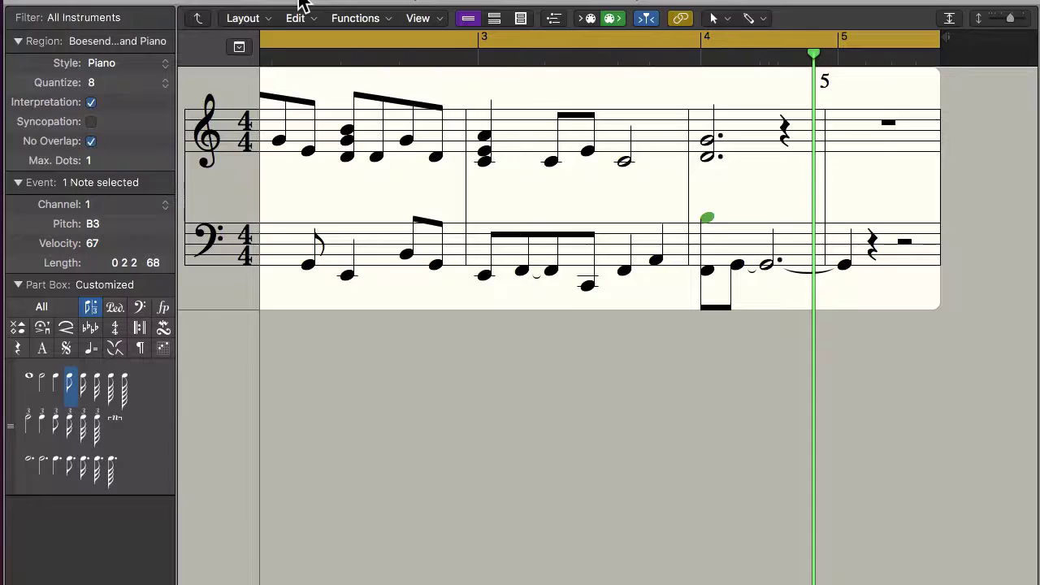
Untick No Overlap in the Region inspector, then select the upper and lower bar-4 treble chord notes
left_click_drag(301, 5, 297, 312)
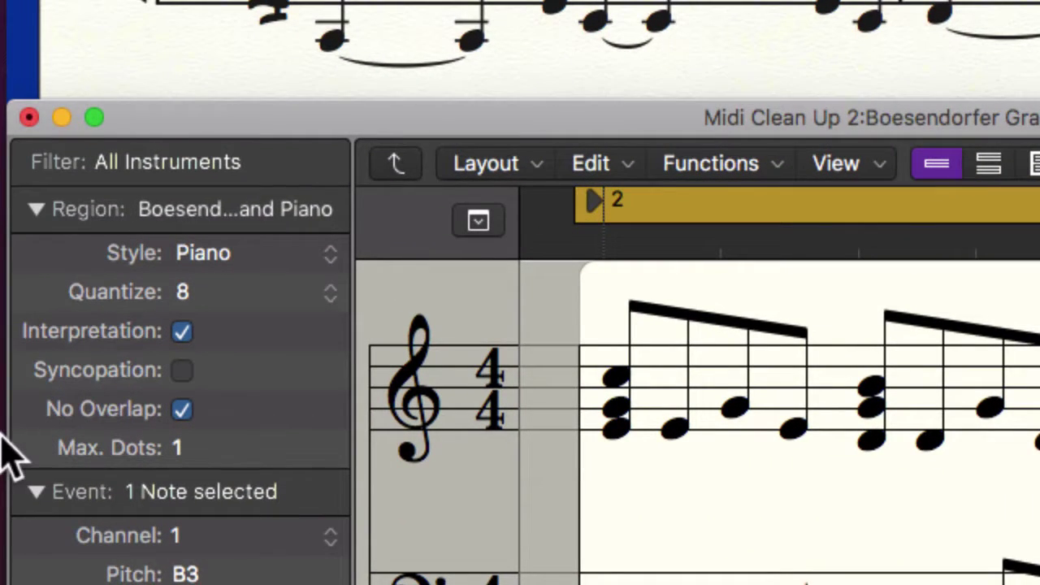
left_click(182, 410)
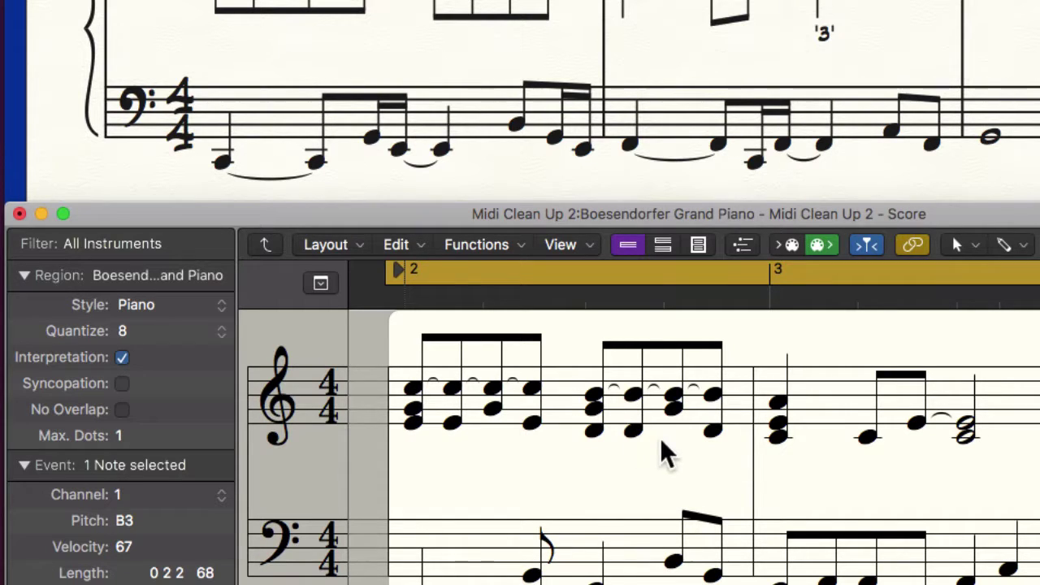
scroll(859, 439, "right", 5)
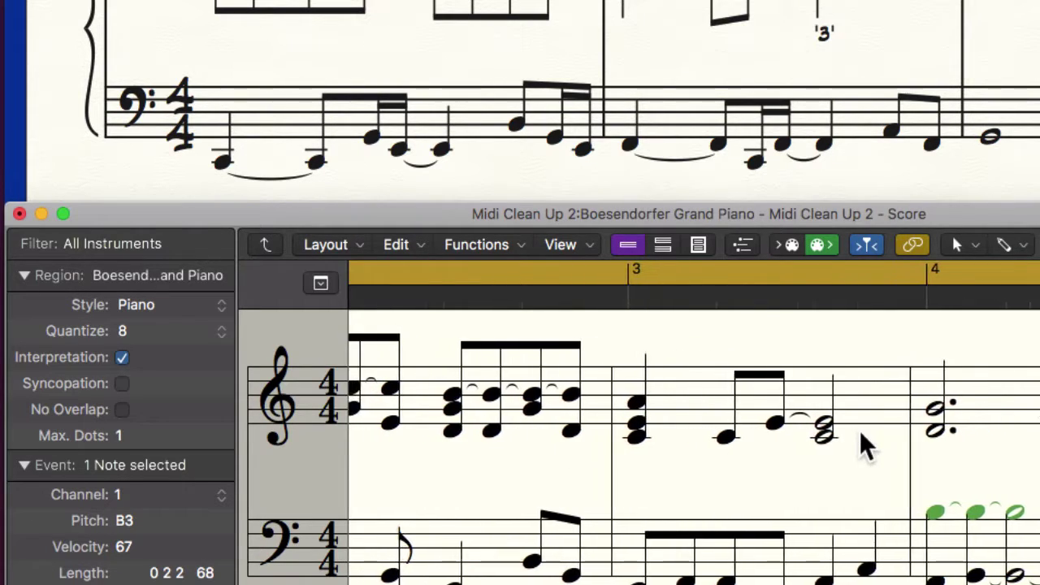
left_click(937, 409)
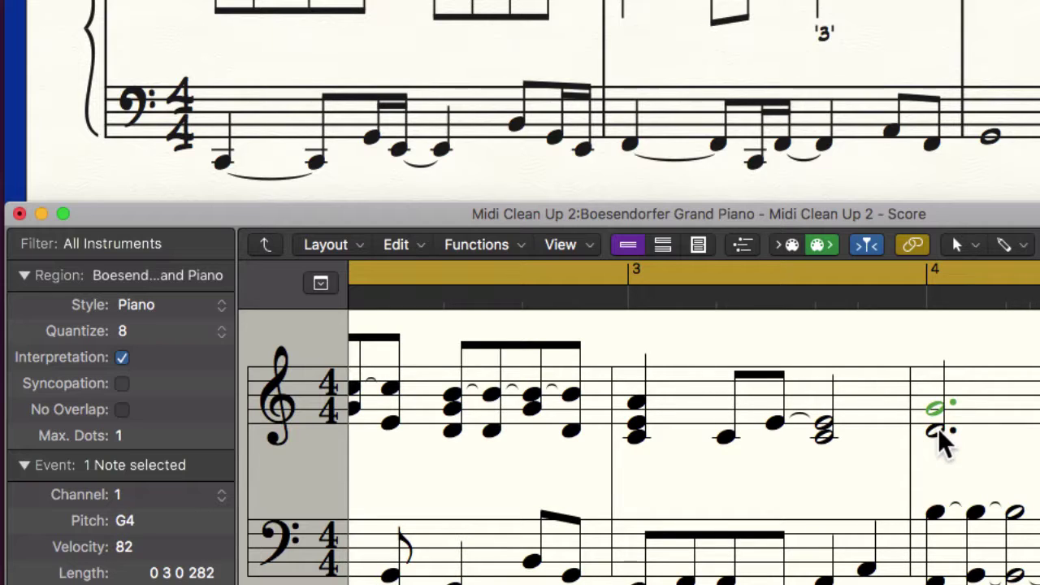
left_click(936, 431, "shift")
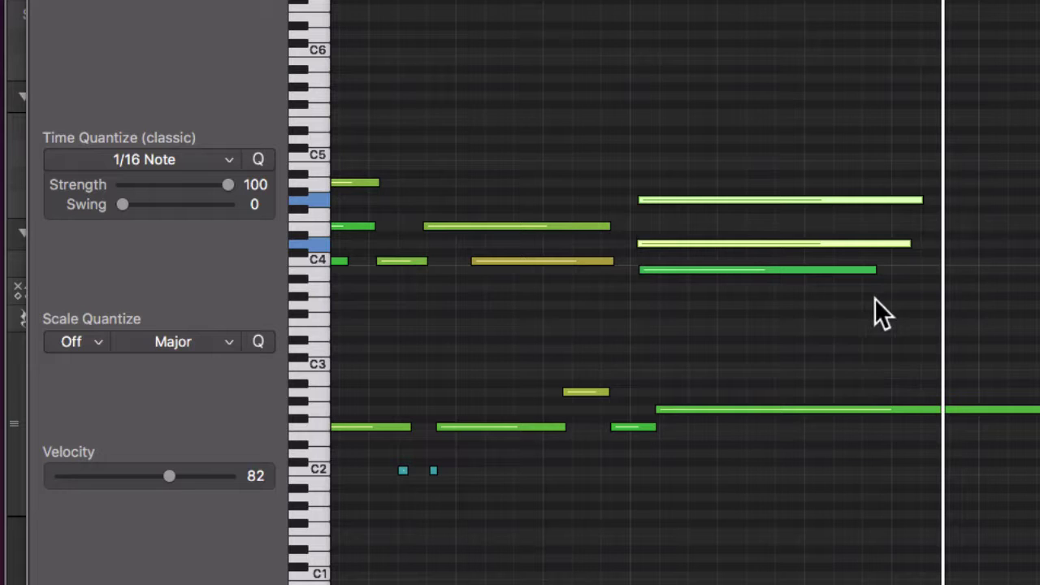
Lengthen the two chord notes and shorten the D4 so all three bar-4 chord notes end at bar 5
scroll(924, 274, "right", 10)
scroll(924, 274, "left", 5)
scroll(924, 290, "up", 5)
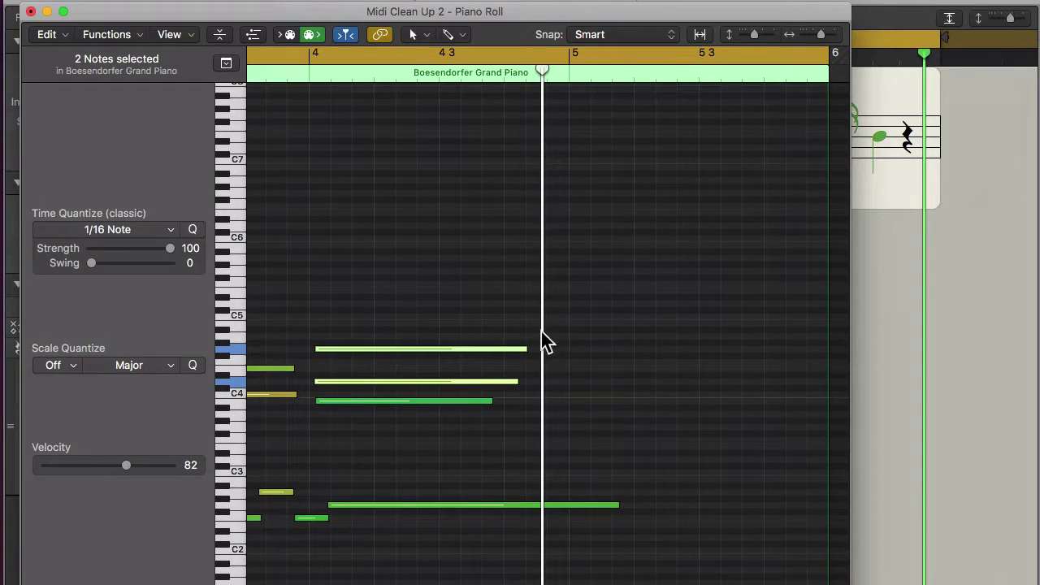
left_click_drag(525, 348, 494, 363)
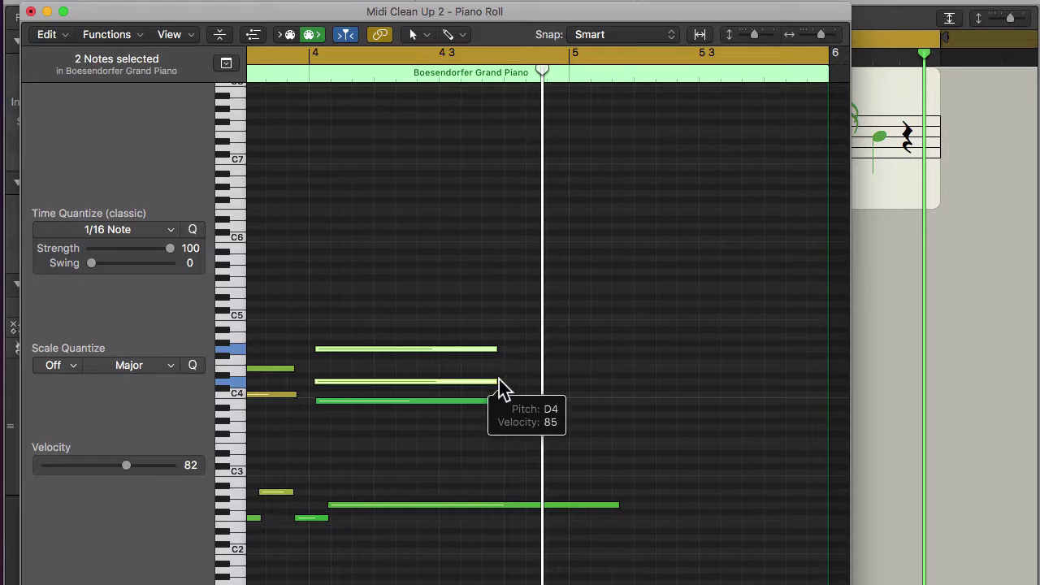
left_click(520, 382)
left_click_drag(498, 381, 438, 385)
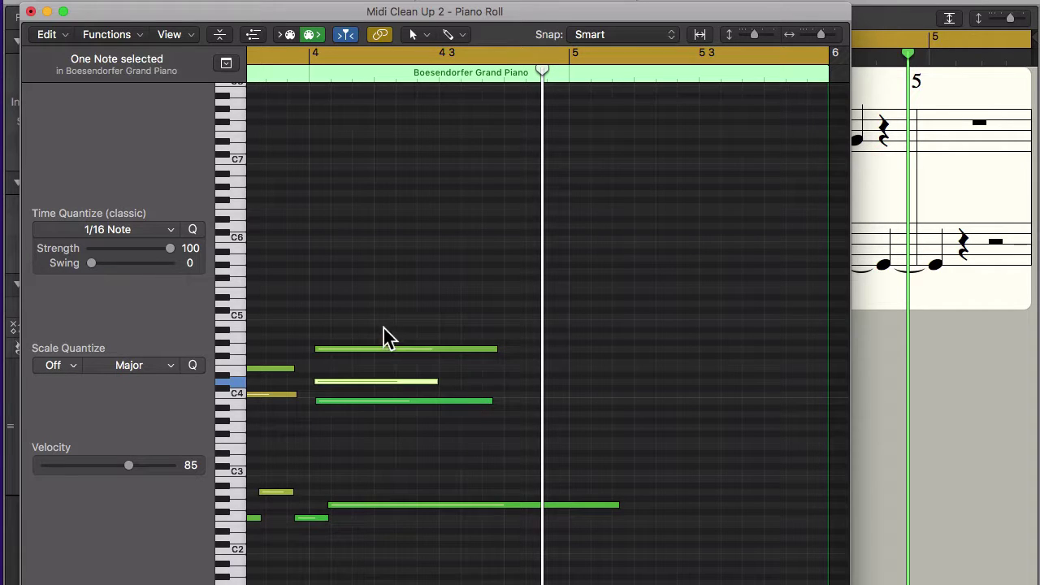
left_click_drag(388, 316, 566, 406)
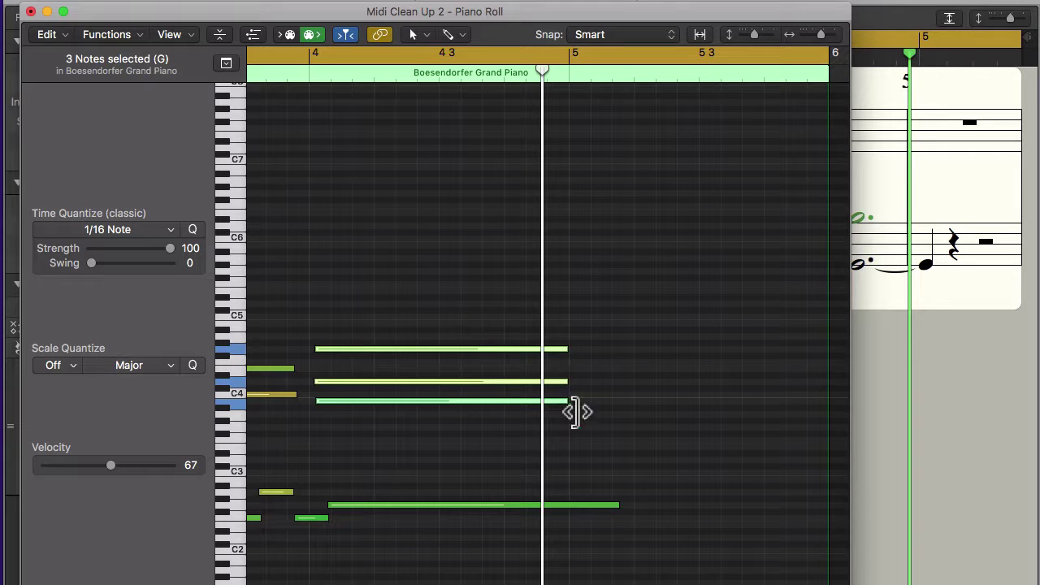
key("super+w")
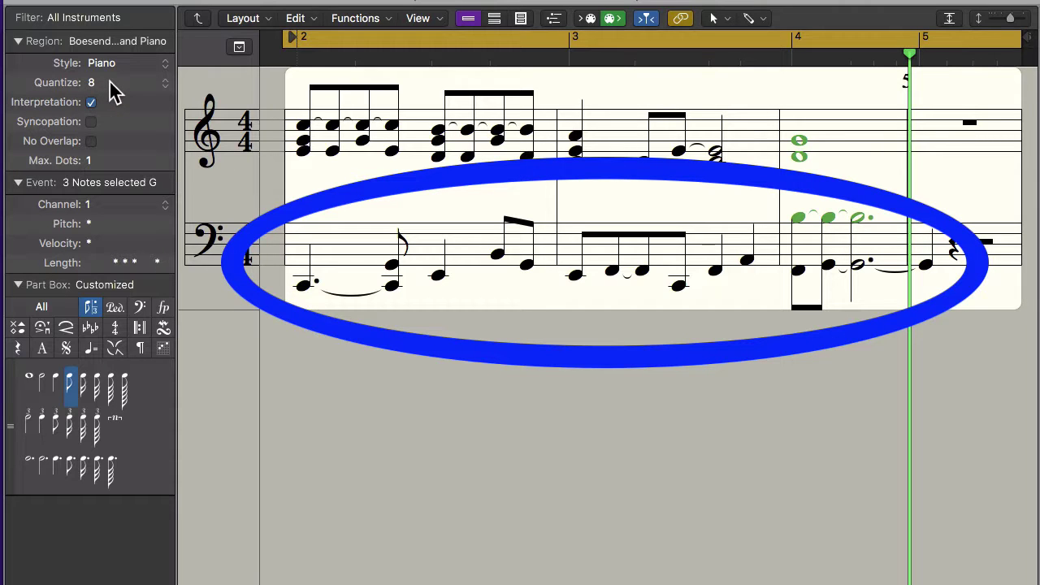
Set display Quantize to 16 and drag the nine bass notes in bars 2–3 slightly earlier
left_click(114, 86)
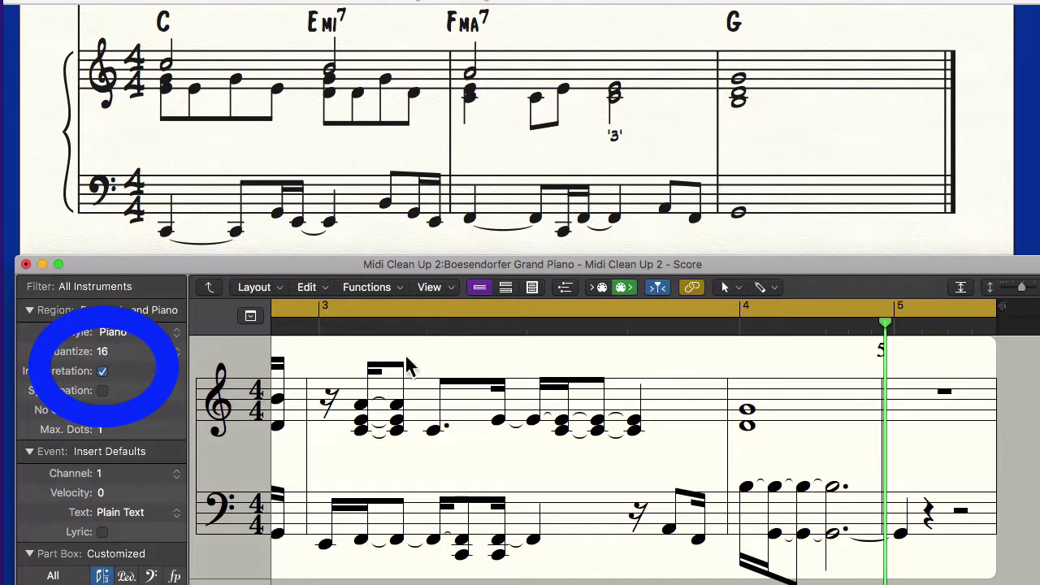
scroll(406, 365, "left", 10)
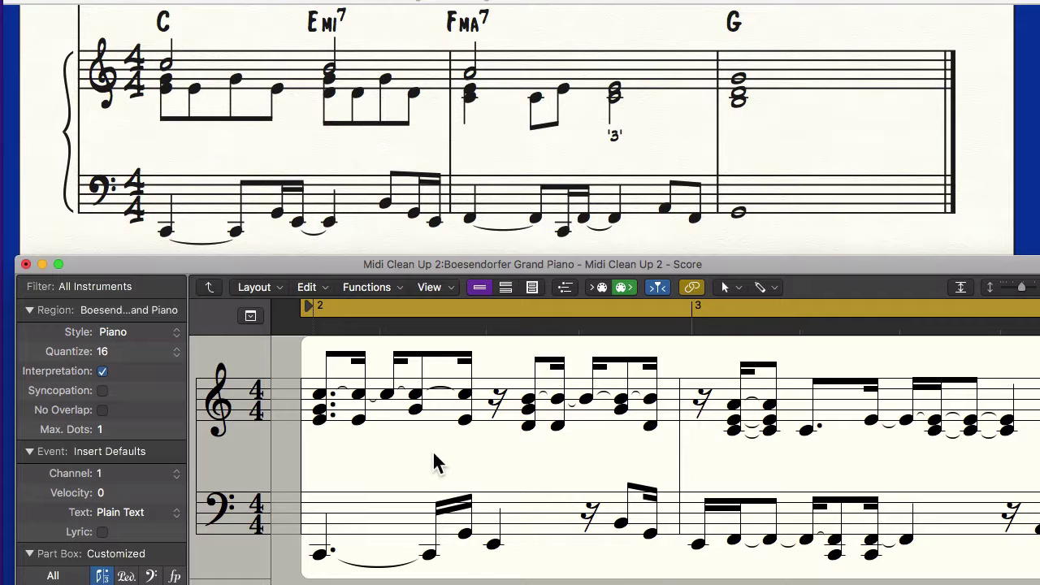
left_click_drag(419, 452, 927, 582)
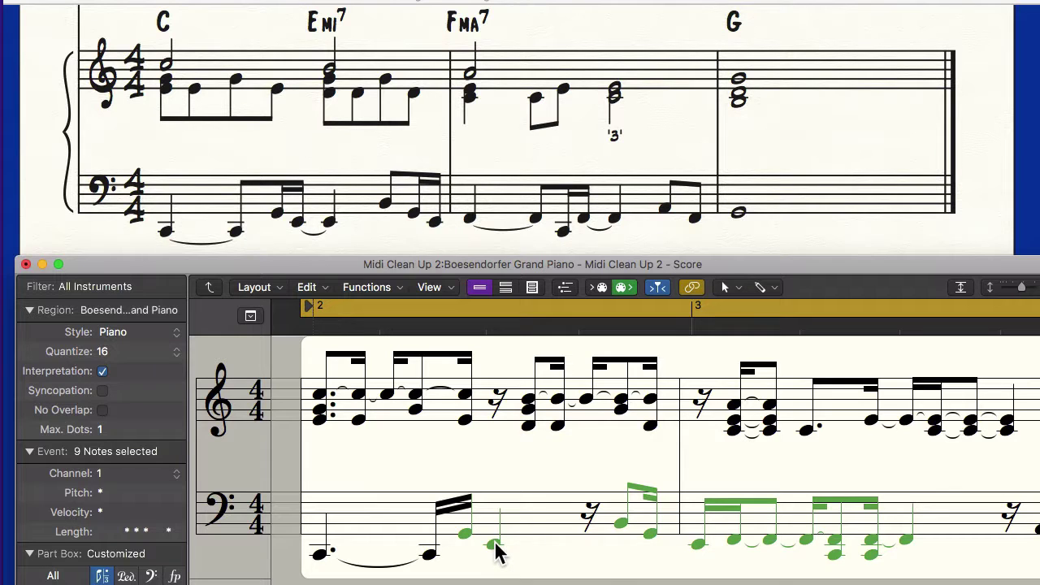
left_click_drag(495, 551, 476, 550)
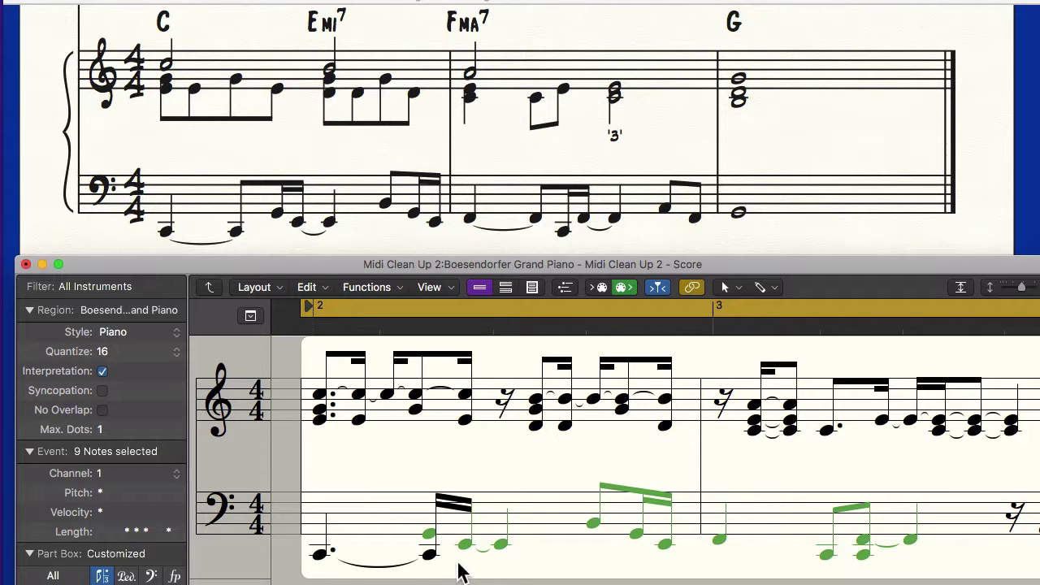
Trim the end of the opening C2 bass note in the Piano Roll
left_click(323, 555)
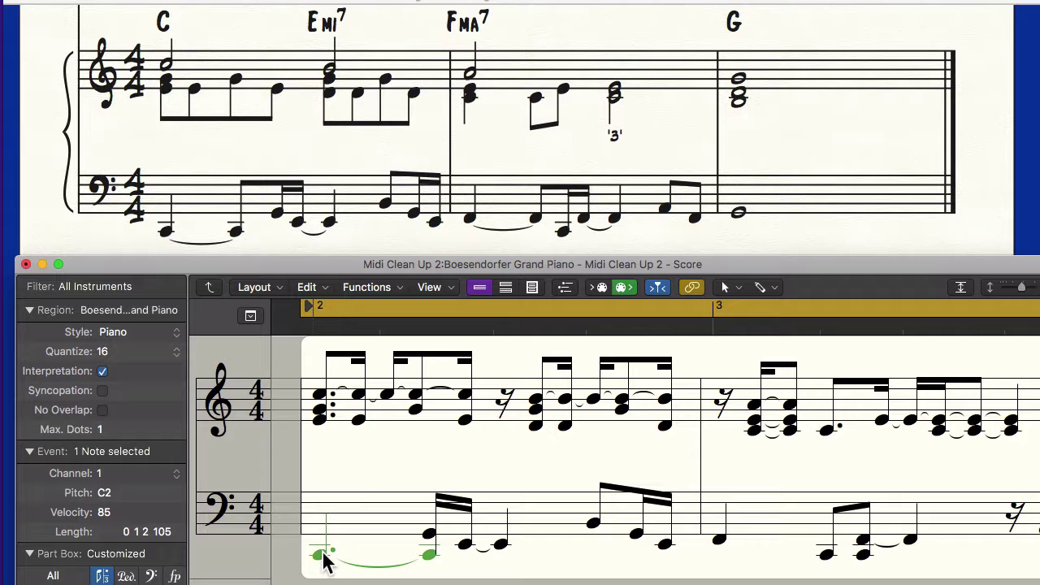
key("super+4")
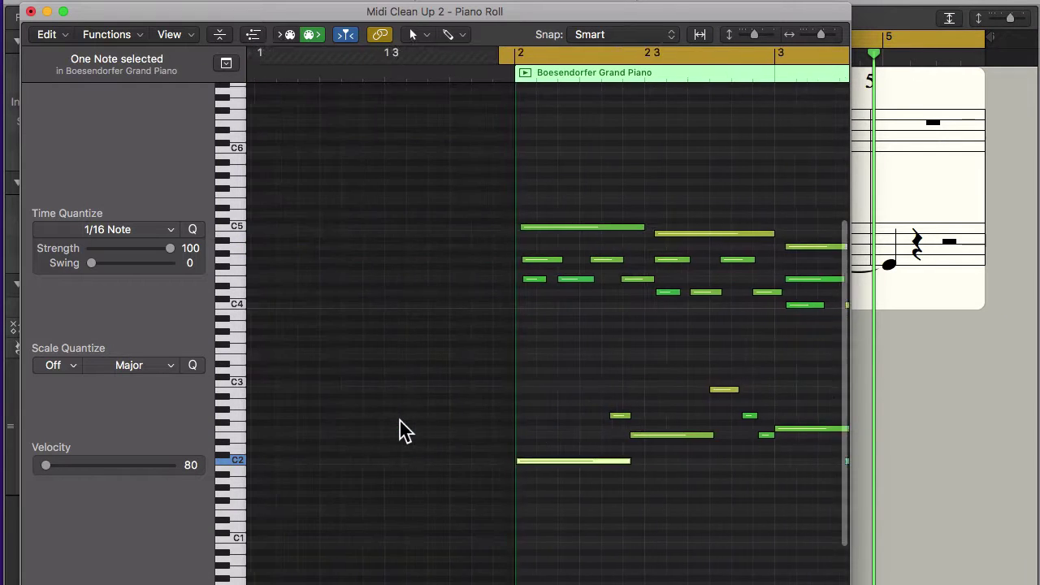
scroll(399, 421, "right", 5)
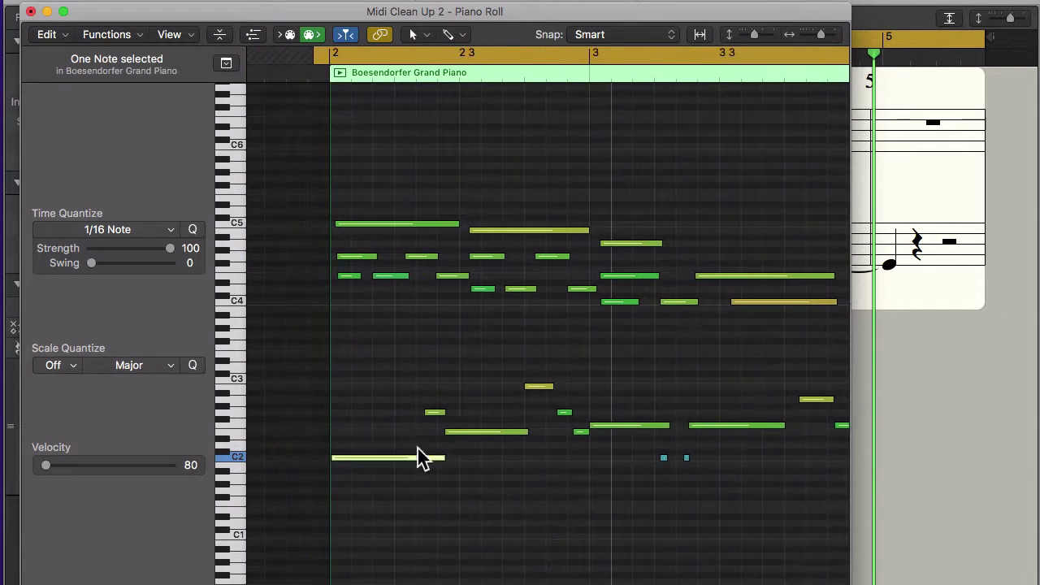
left_click_drag(441, 458, 422, 456)
key("super+w")
Move the F2 later in bar 3, delete the stray low bass note, and select the bars 3–4 bass notes
scroll(350, 276, "right", 6)
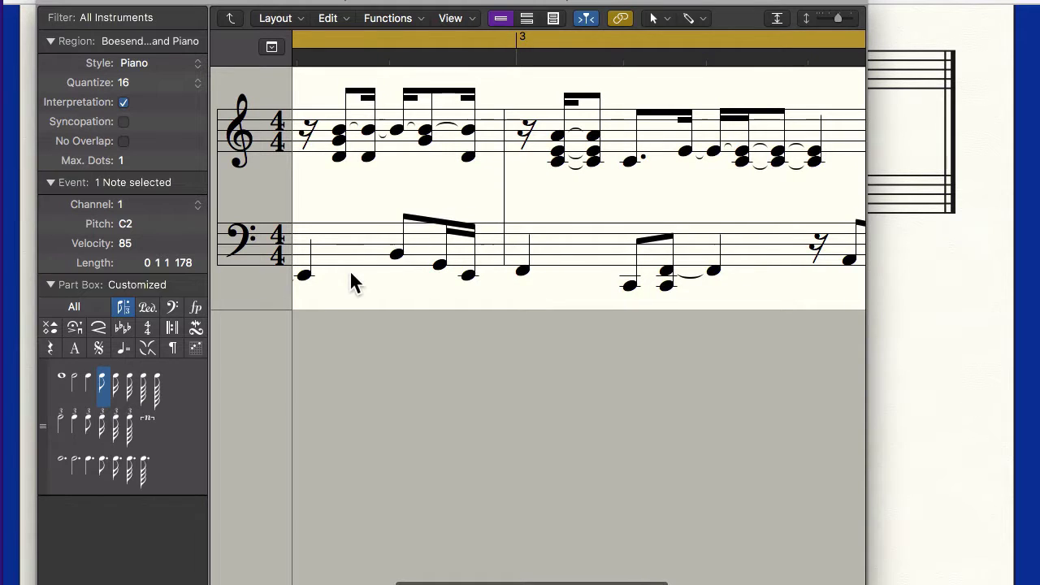
left_click_drag(348, 5, 358, 245)
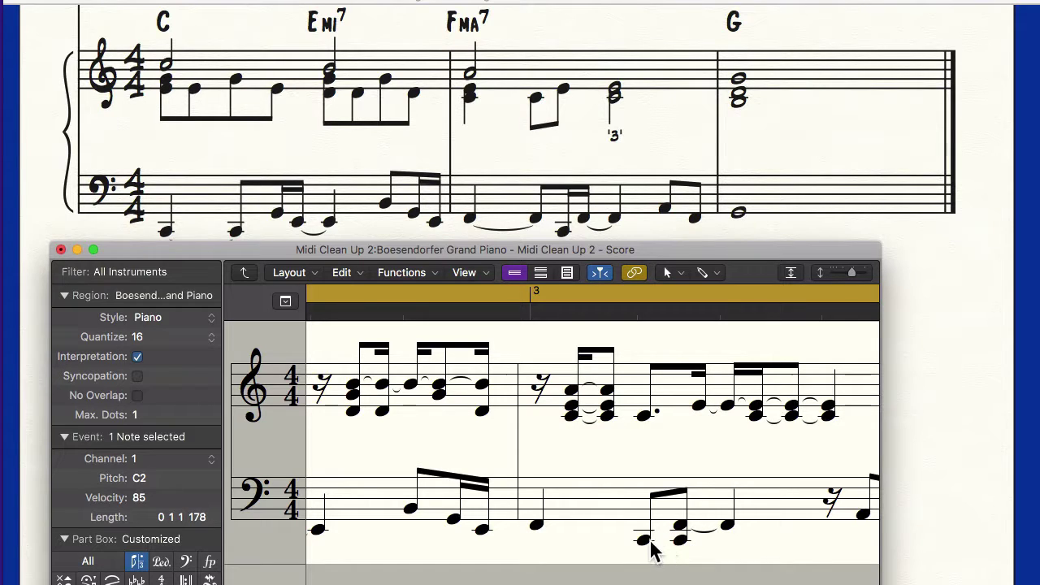
left_click_drag(685, 525, 696, 533)
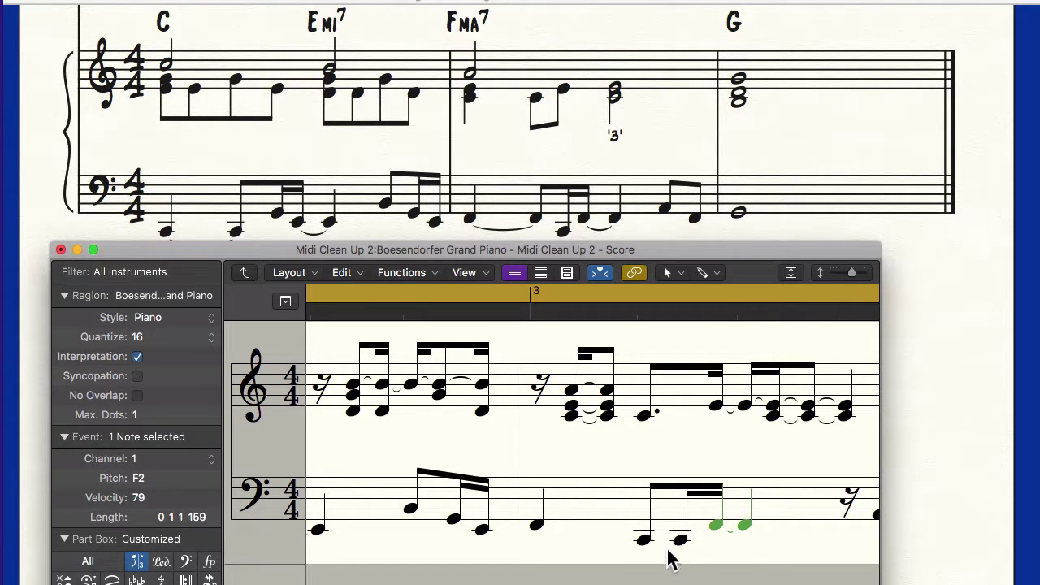
left_click(644, 539)
key("Delete")
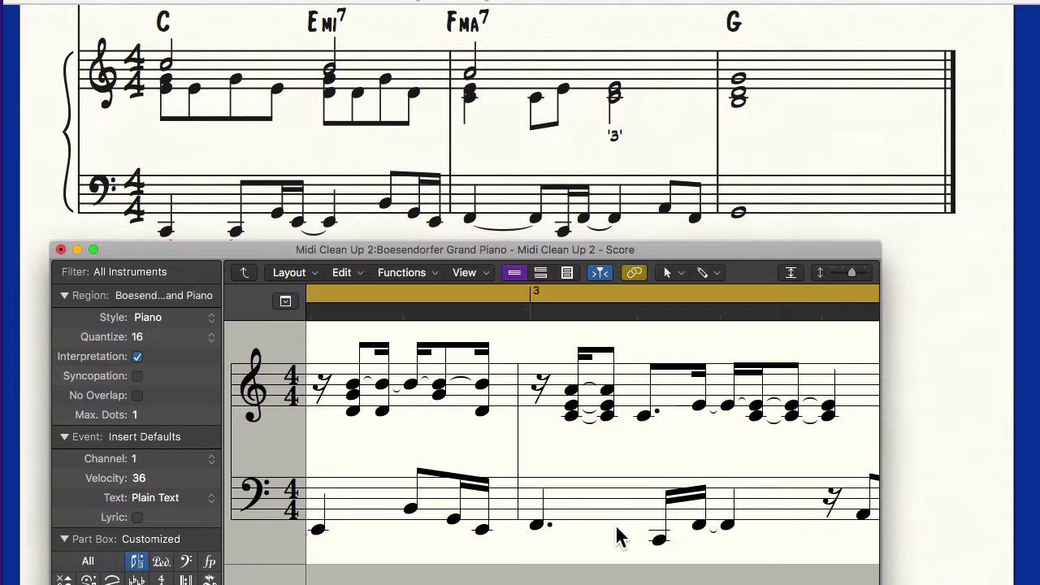
scroll(743, 492, "right", 5)
left_click_drag(740, 492, 546, 581)
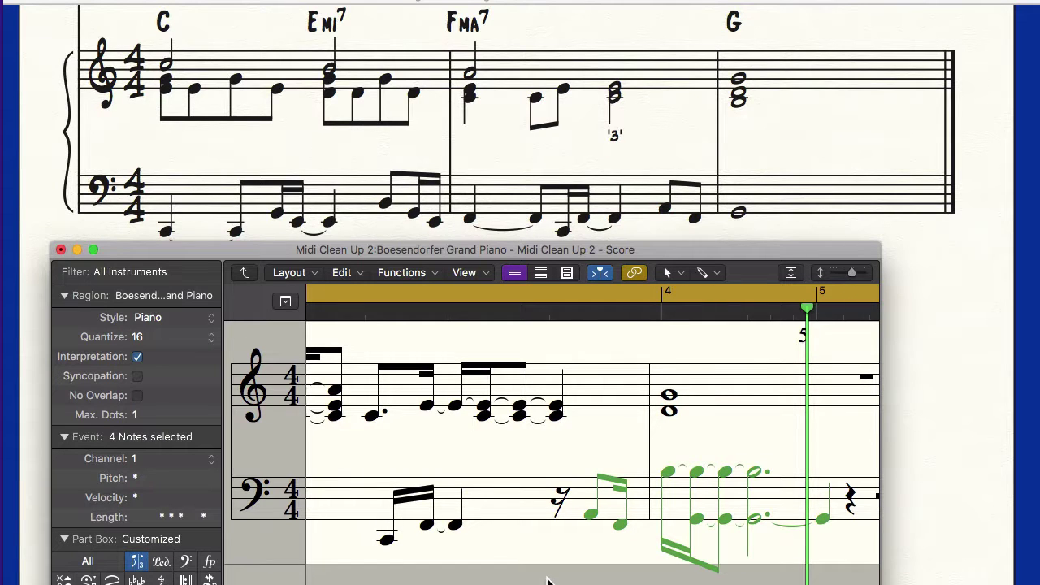
key("super+4")
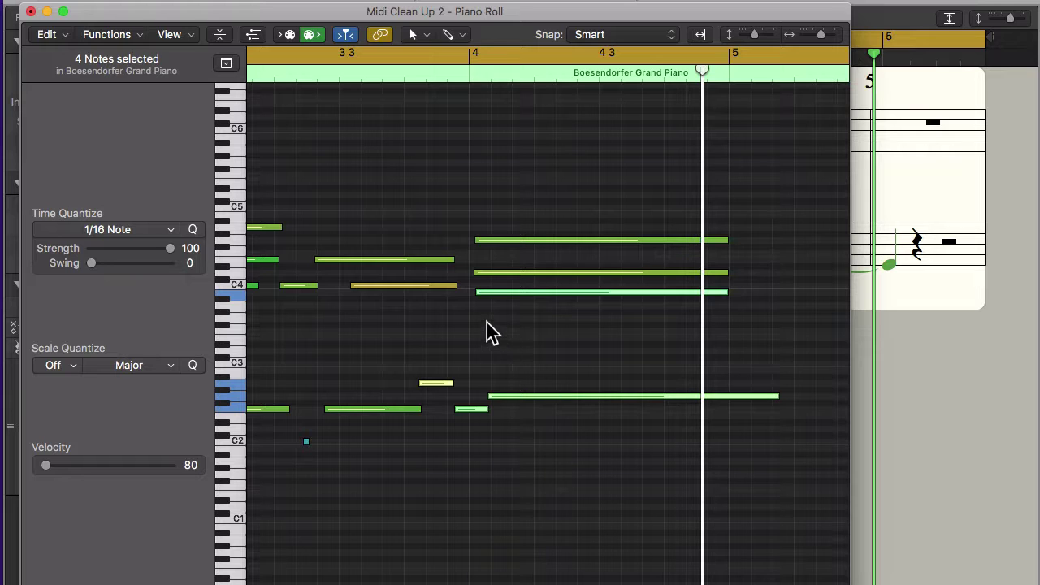
mouse_move(512, 297)
left_click_drag(516, 295, 497, 308)
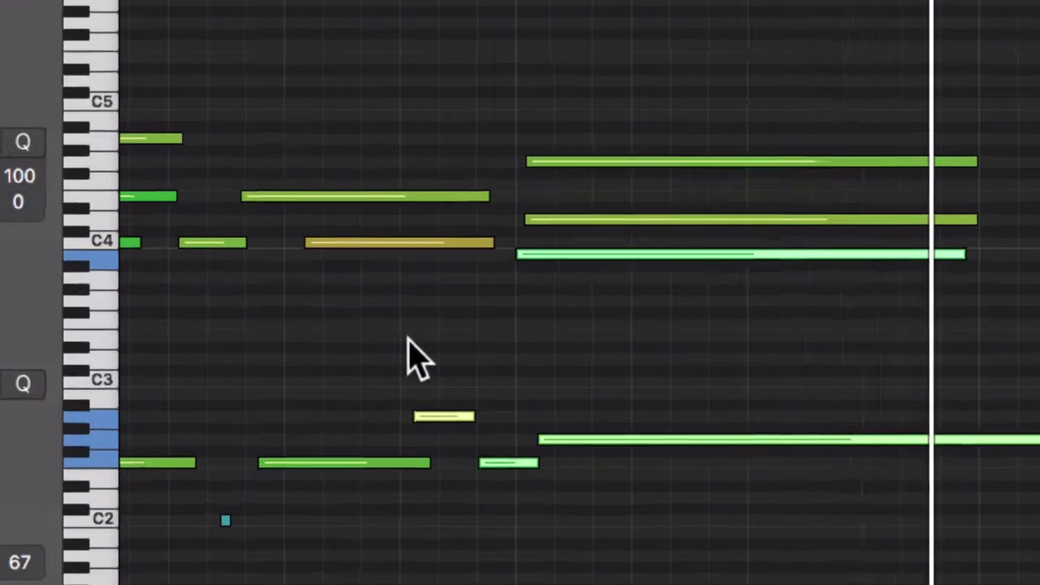
scroll(425, 102, "up", 10)
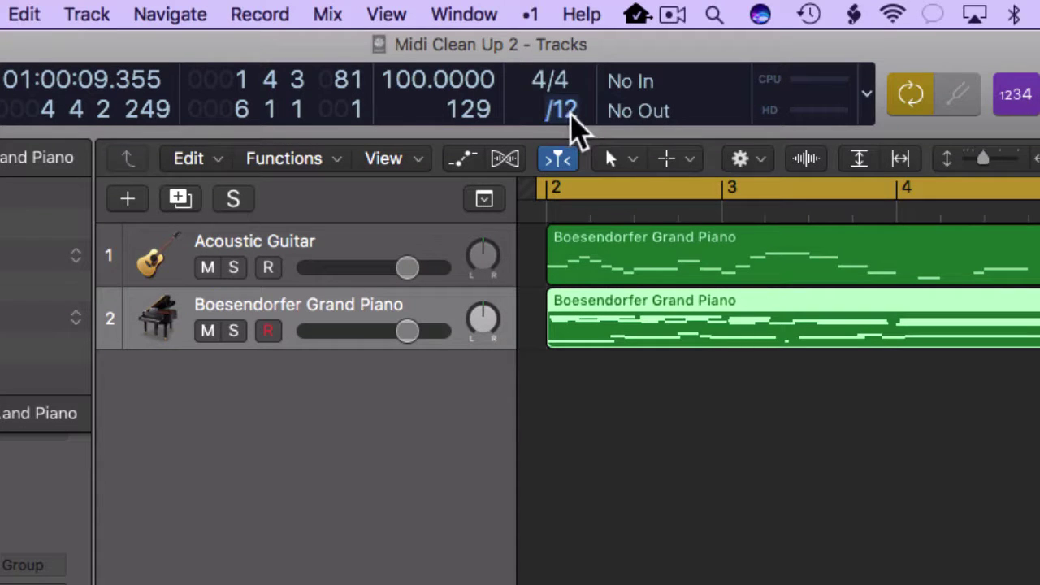
Switch the LCD beat division from /12 to /16 and review the piano part
left_click(563, 44)
left_click(586, 134)
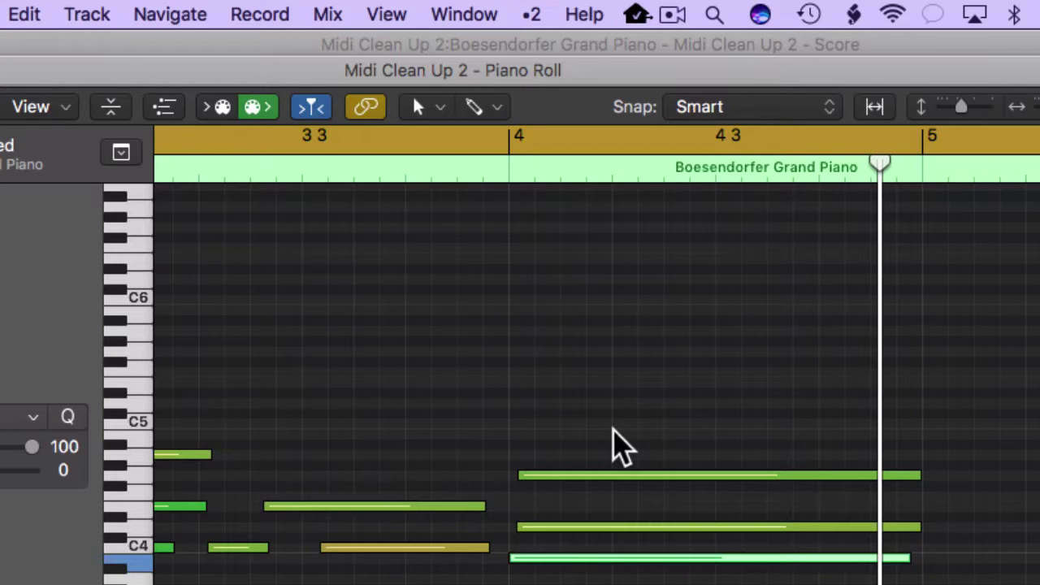
scroll(620, 445, "down", 4)
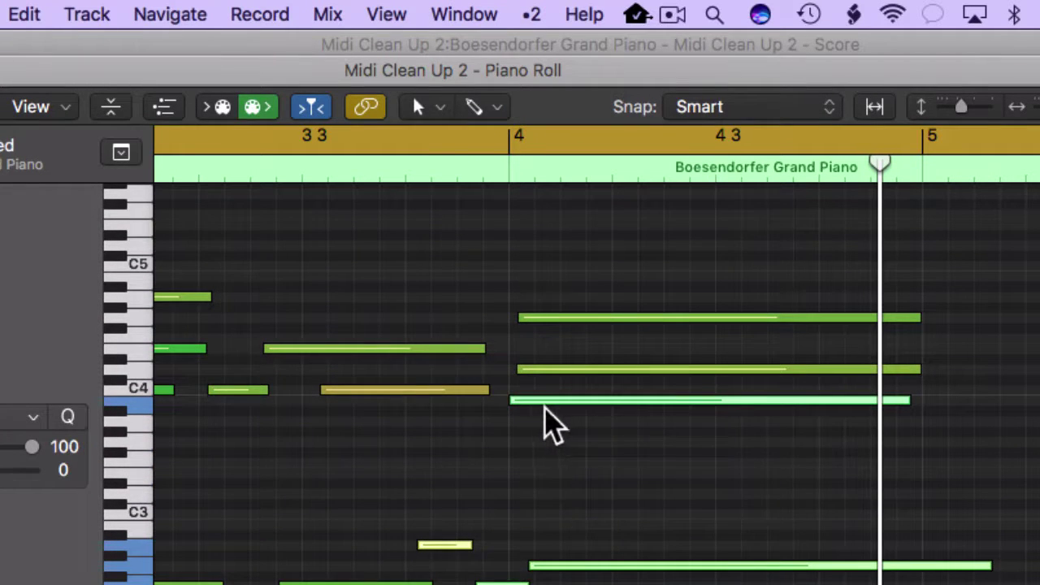
scroll(551, 427, "down", 1)
scroll(551, 426, "right", 3)
scroll(551, 426, "left", 5)
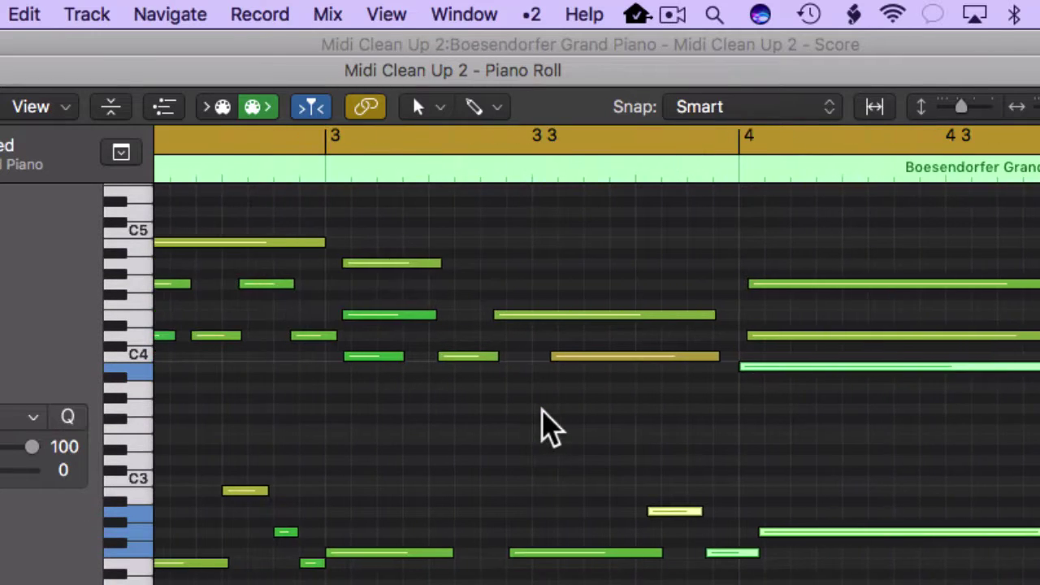
scroll(551, 427, "up", 1)
Compare against the target Finale score, then marquee-select the low notes that need correcting
key("super+Tab")
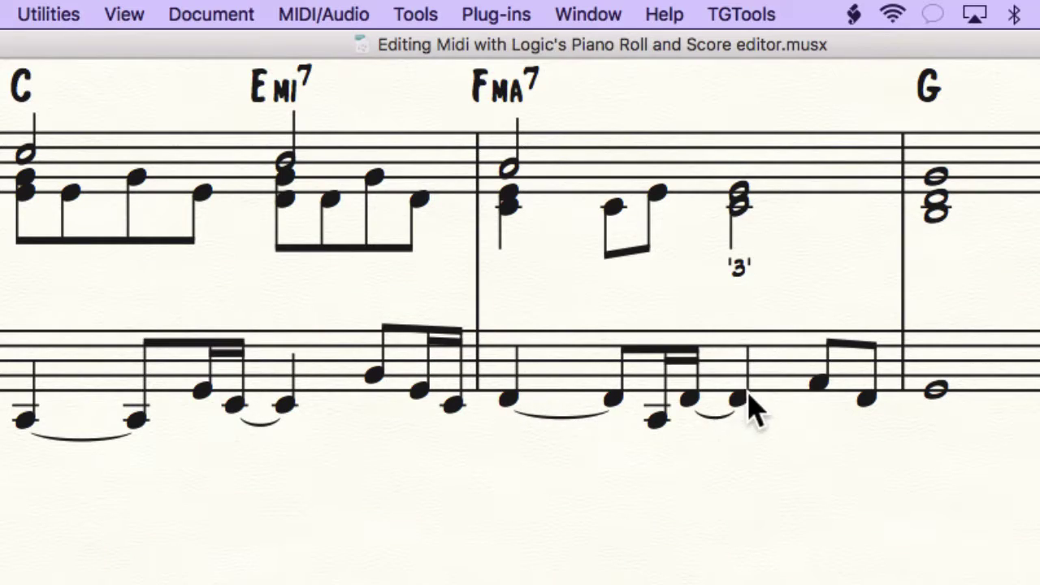
scroll(748, 404, "right", 4)
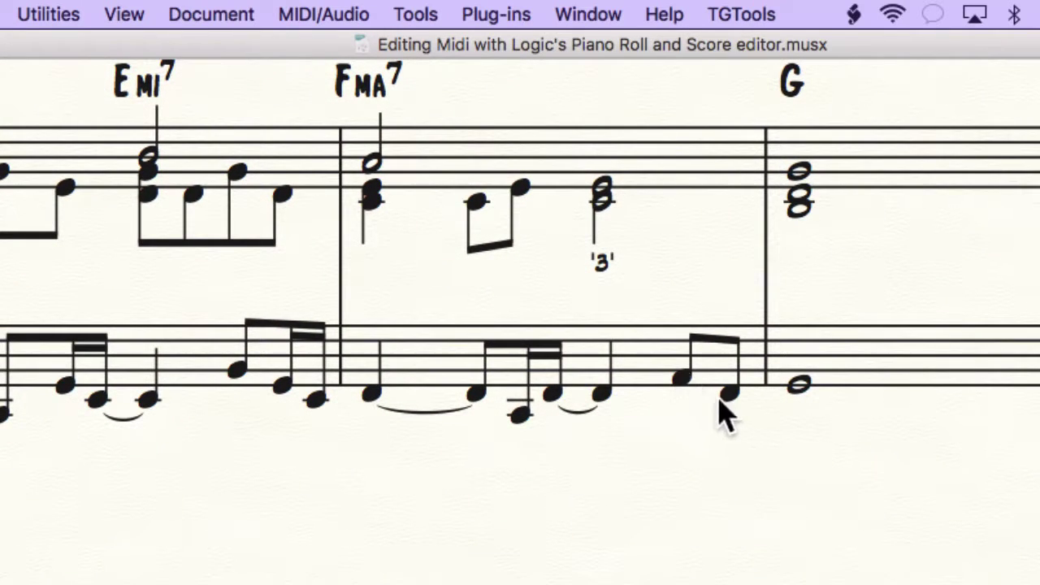
key("super+Tab")
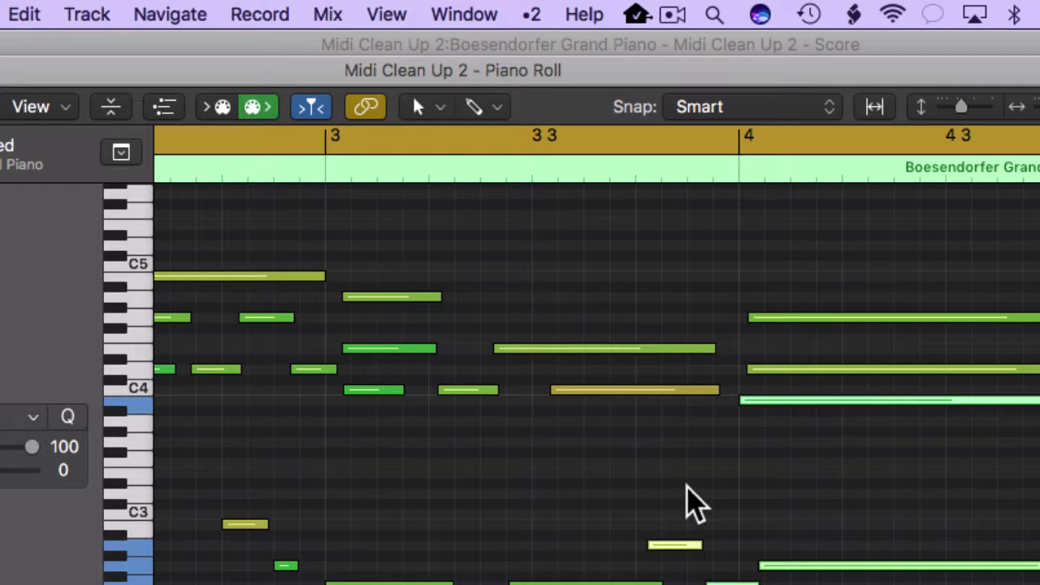
left_click_drag(675, 488, 791, 584)
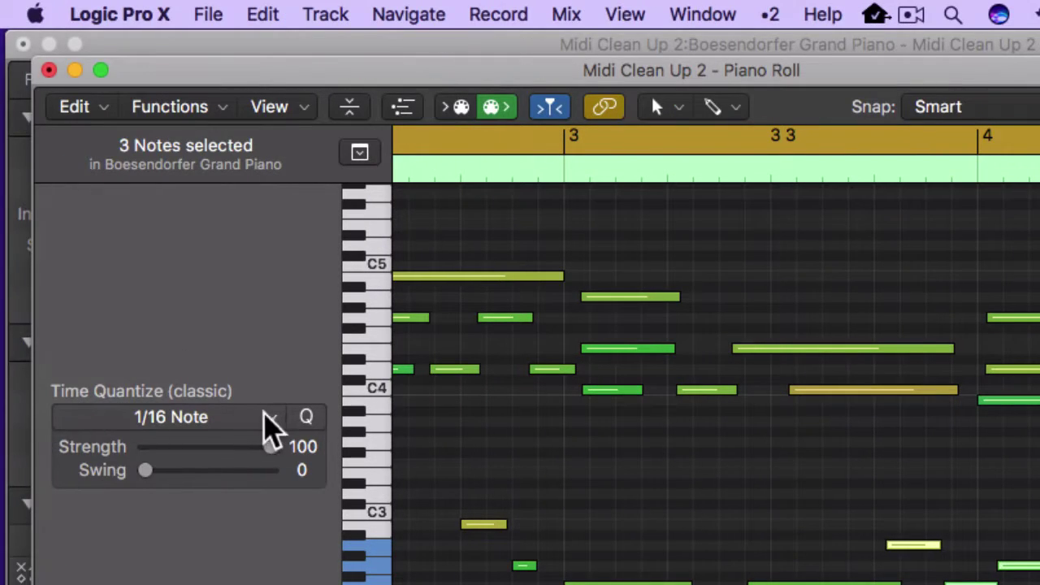
Set Time Quantize to 1/8 Note and select the bass-staff notes
left_click(265, 415)
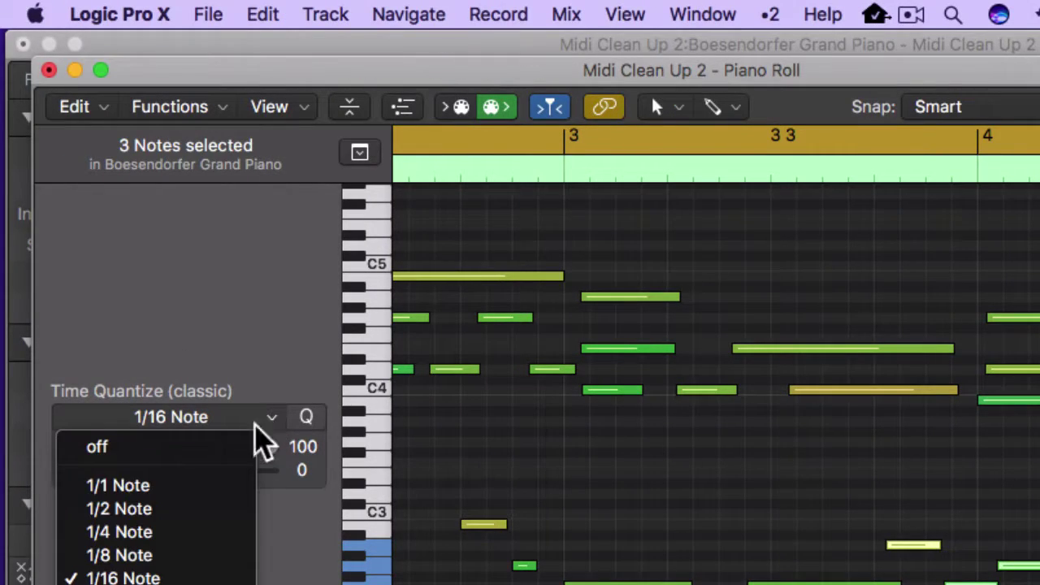
left_click(186, 556)
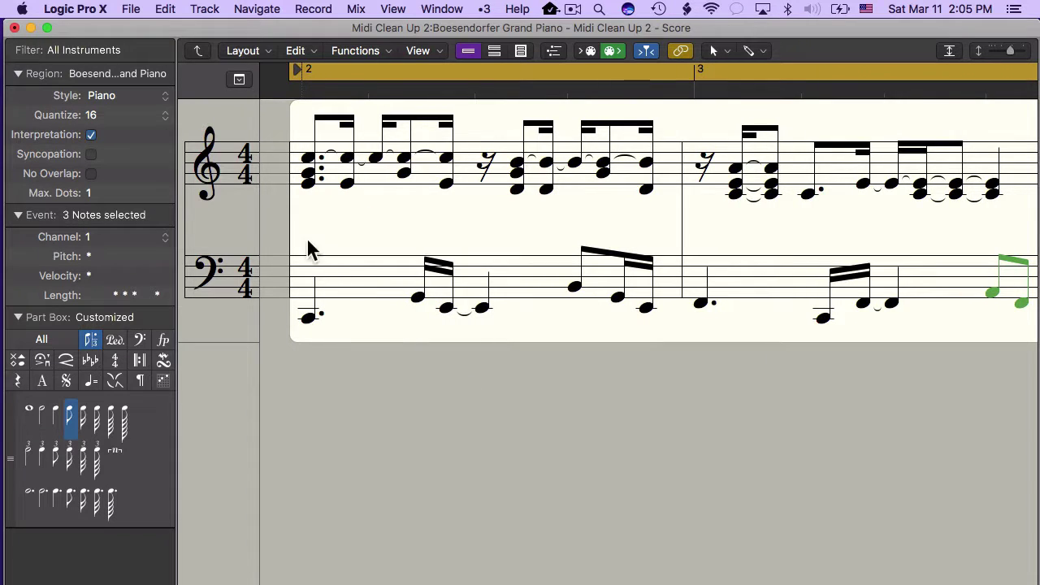
left_click_drag(298, 228, 889, 371)
Select the bar-4 G2 whole note and shorten its end to bar 5 in the Piano Roll
left_click(837, 410)
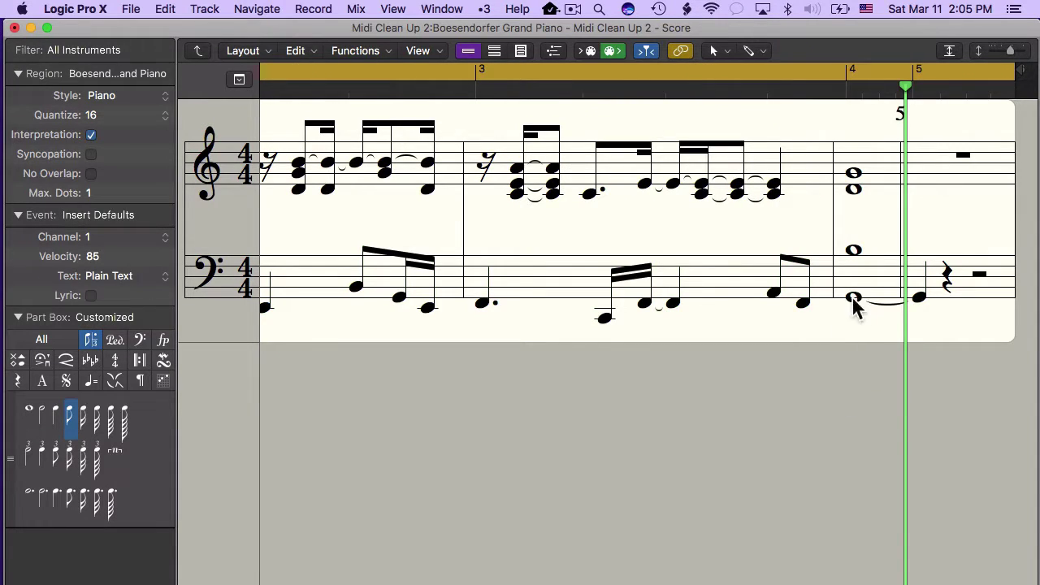
left_click(853, 297)
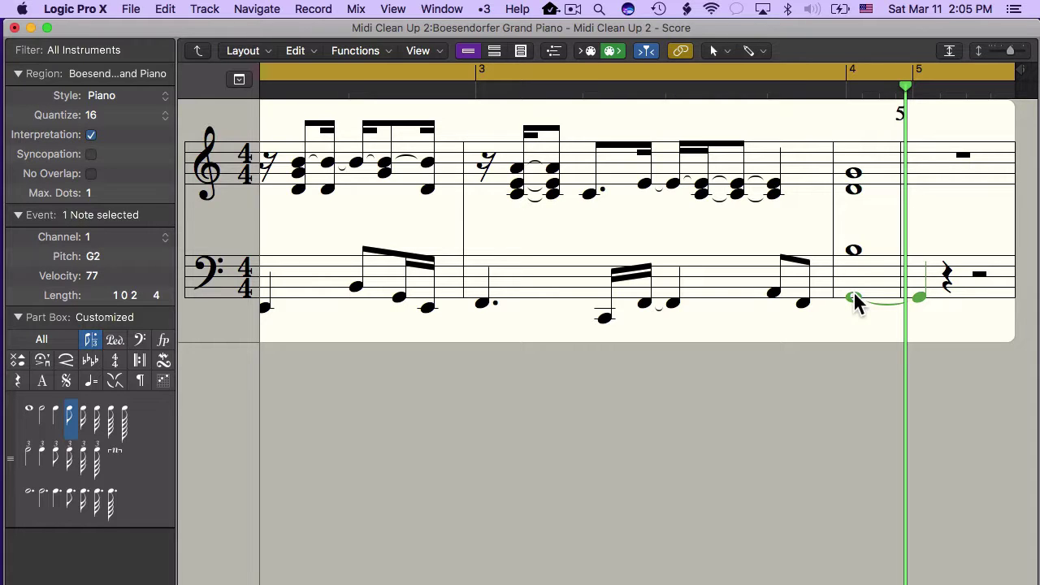
key("super+4")
left_click(756, 495)
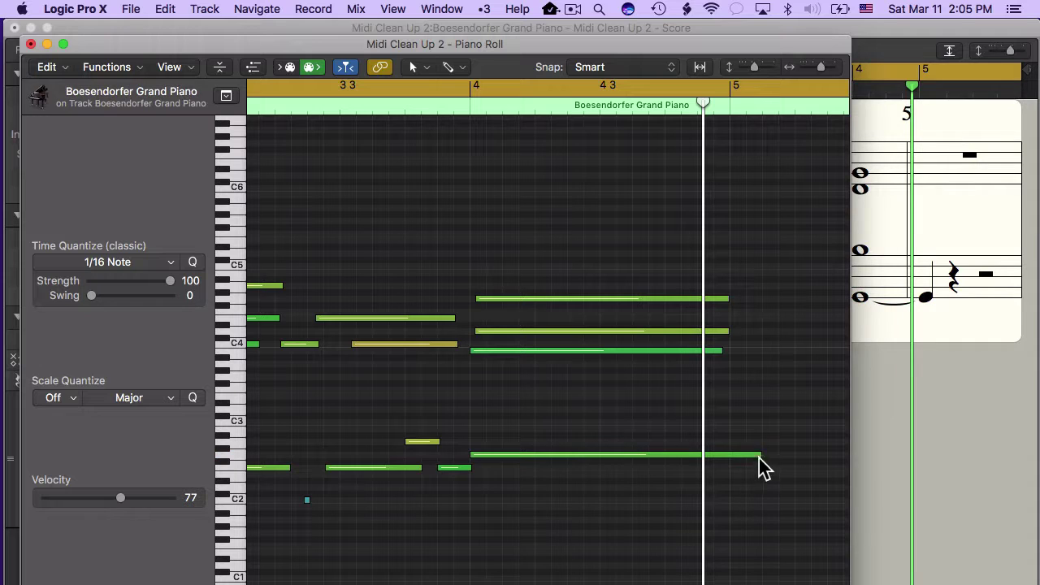
left_click_drag(759, 456, 730, 455)
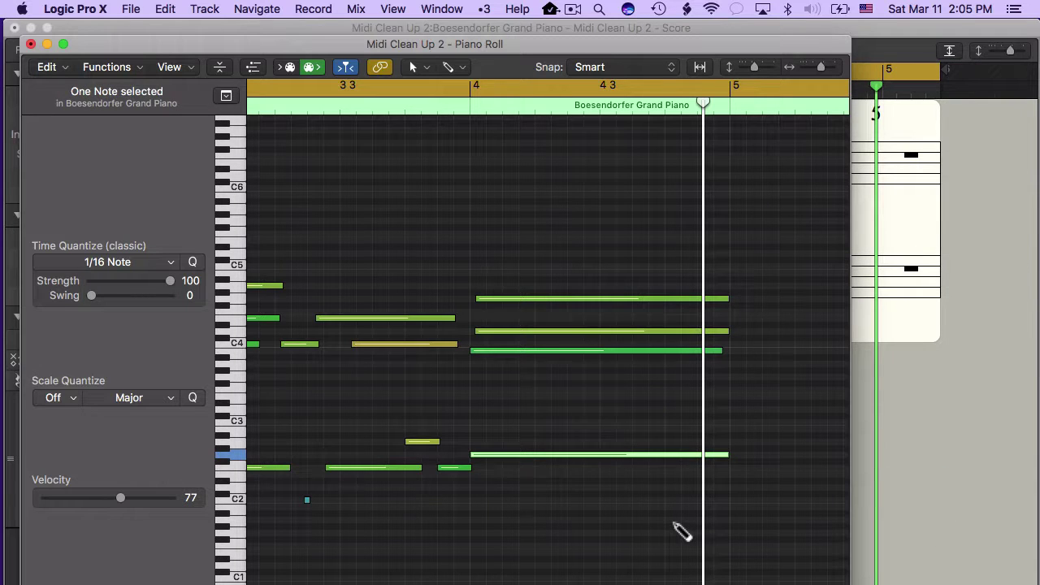
key("super+4")
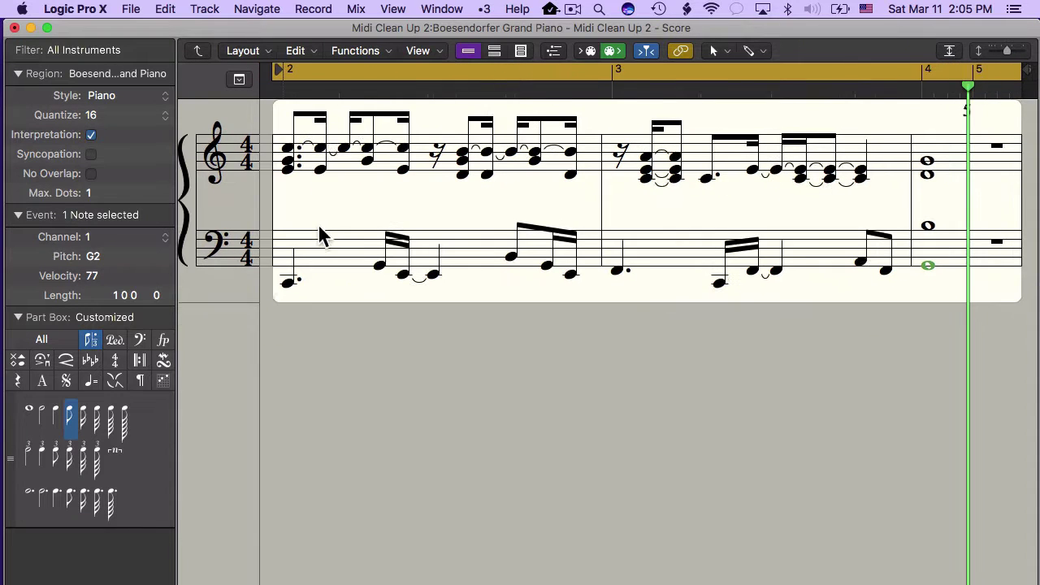
Select all 13 bass-staff notes and fix their displayed positions and durations
left_click_drag(274, 204, 970, 330)
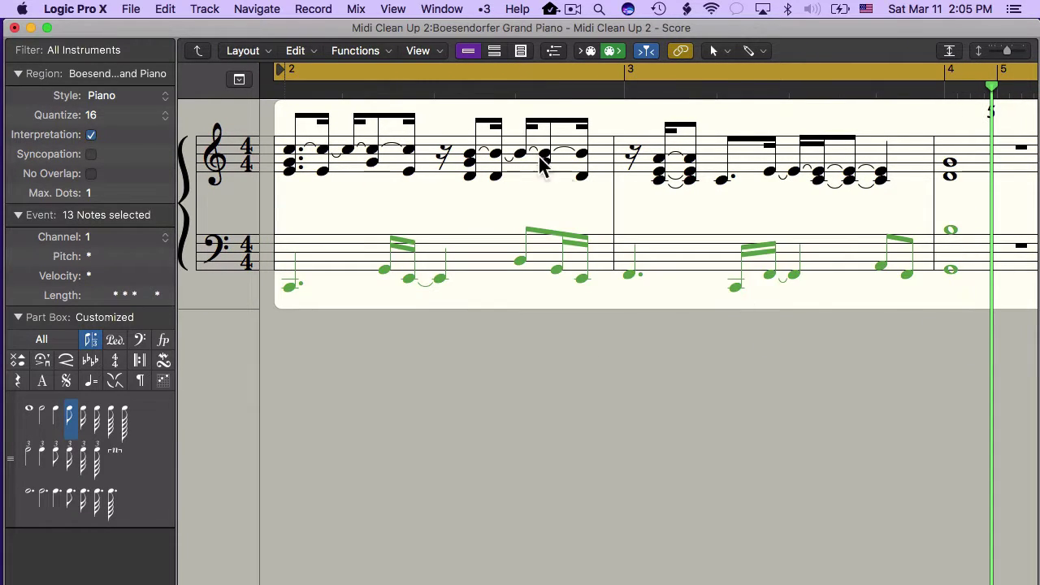
left_click(349, 51)
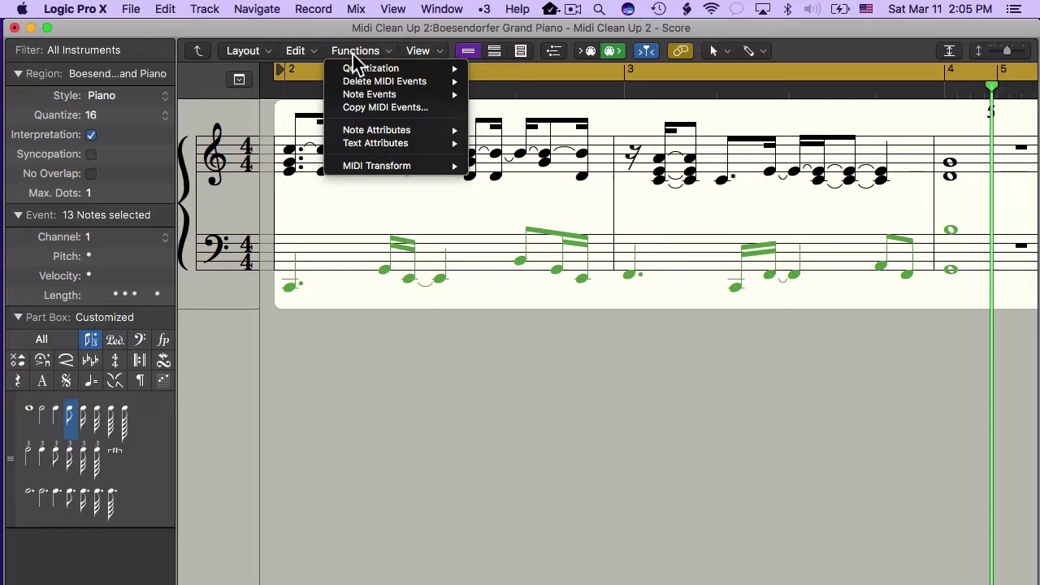
mouse_move(367, 70)
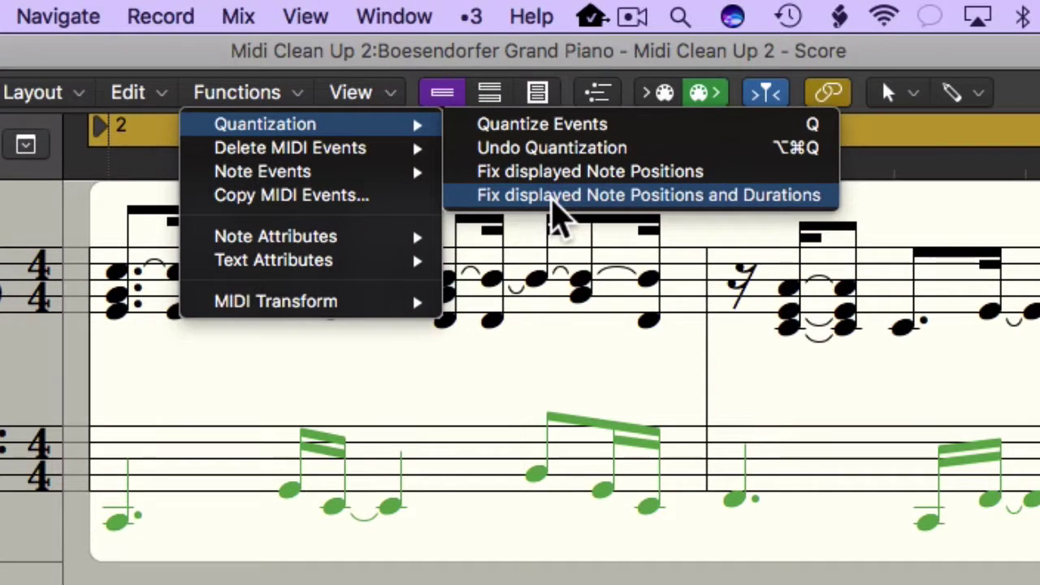
left_click(553, 203)
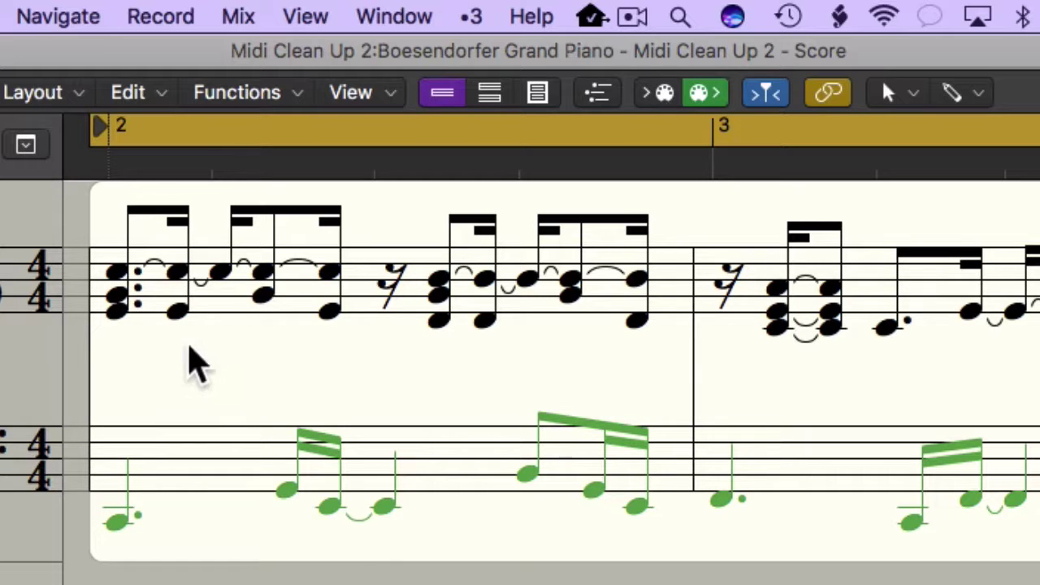
Select the 20 treble-staff notes from bar 2 onward
left_click_drag(100, 195, 597, 390)
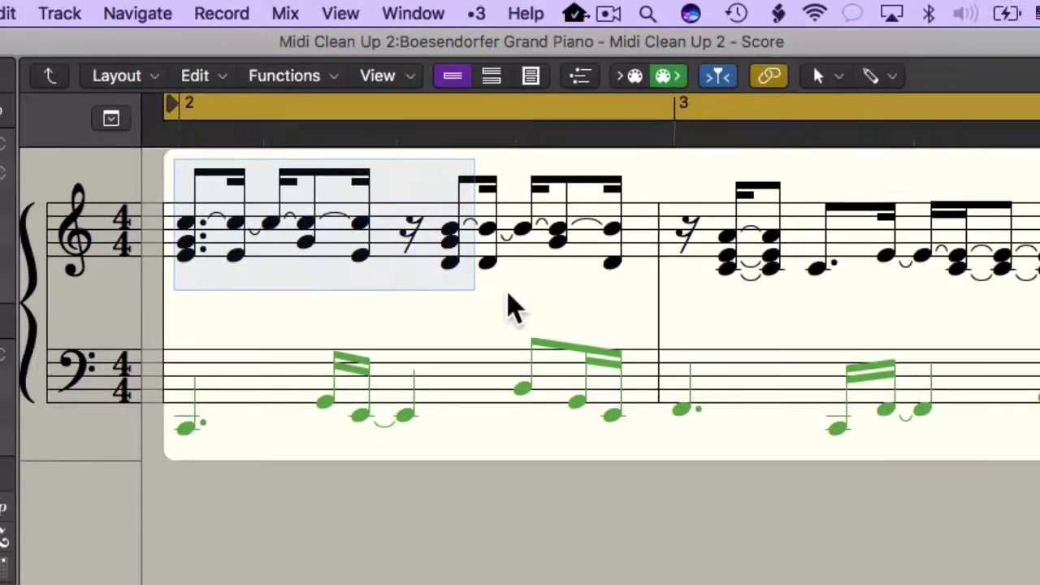
left_click_drag(578, 307, 1039, 312)
left_click_drag(986, 204, 987, 205)
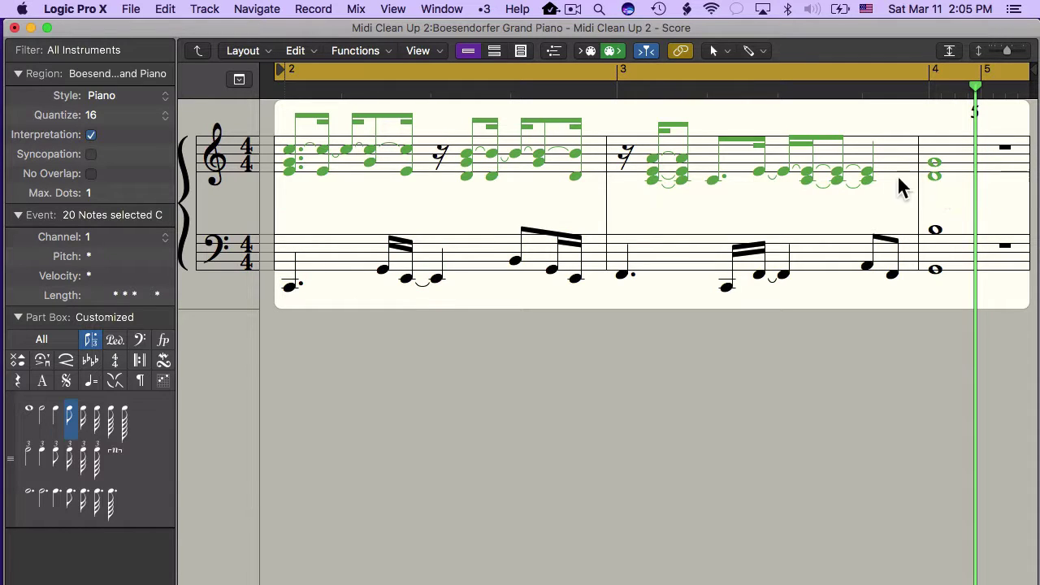
Set display Quantize to 8 and fix the treble notes' displayed positions and durations
left_click(112, 115)
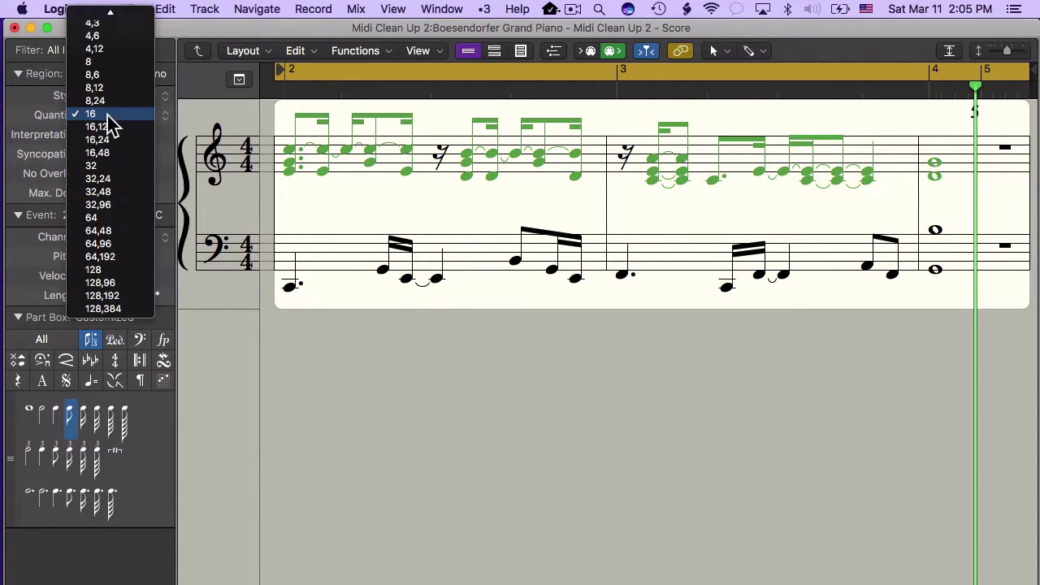
left_click(102, 61)
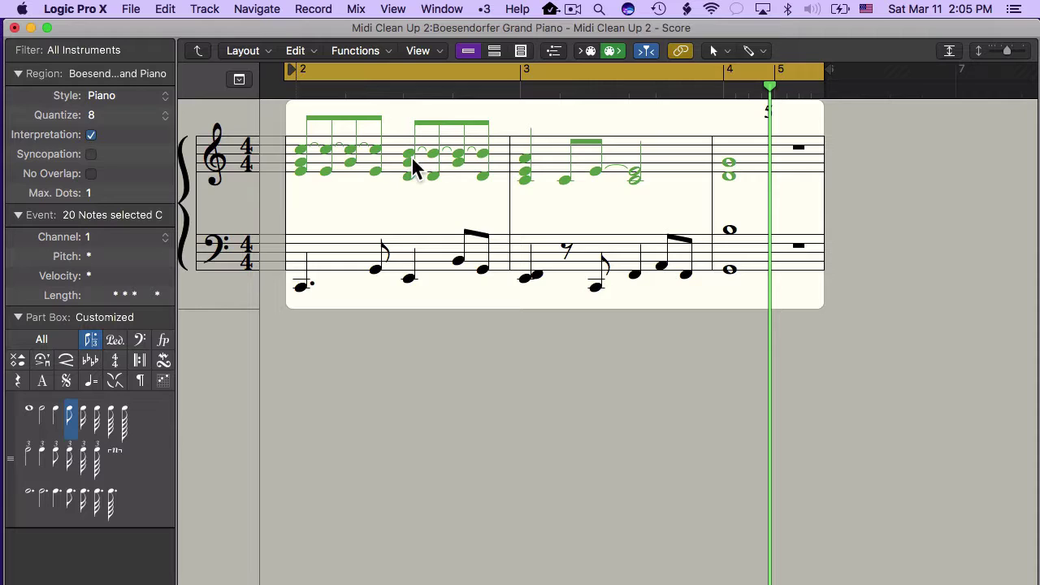
left_click(374, 49)
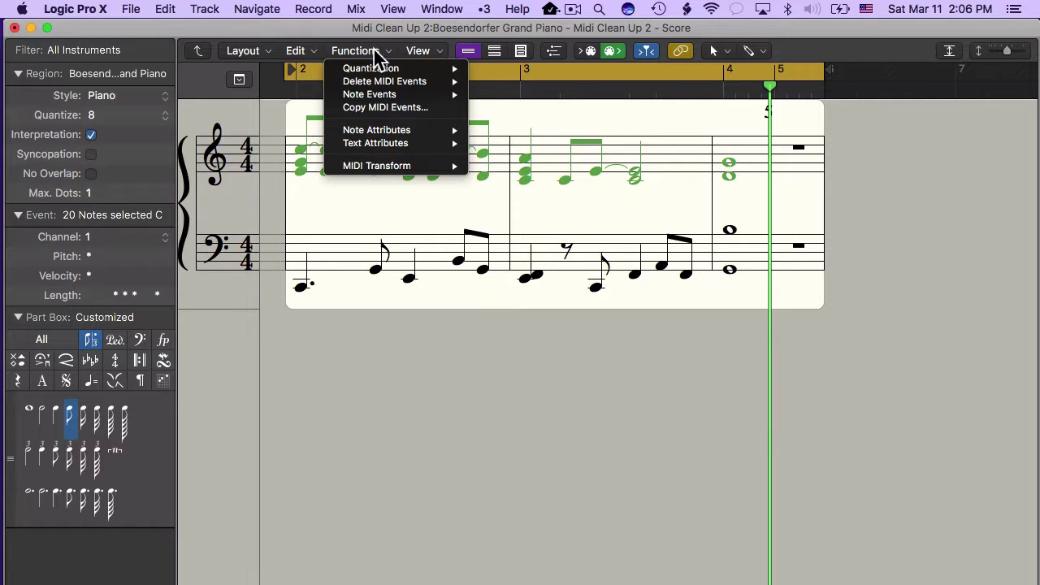
mouse_move(379, 70)
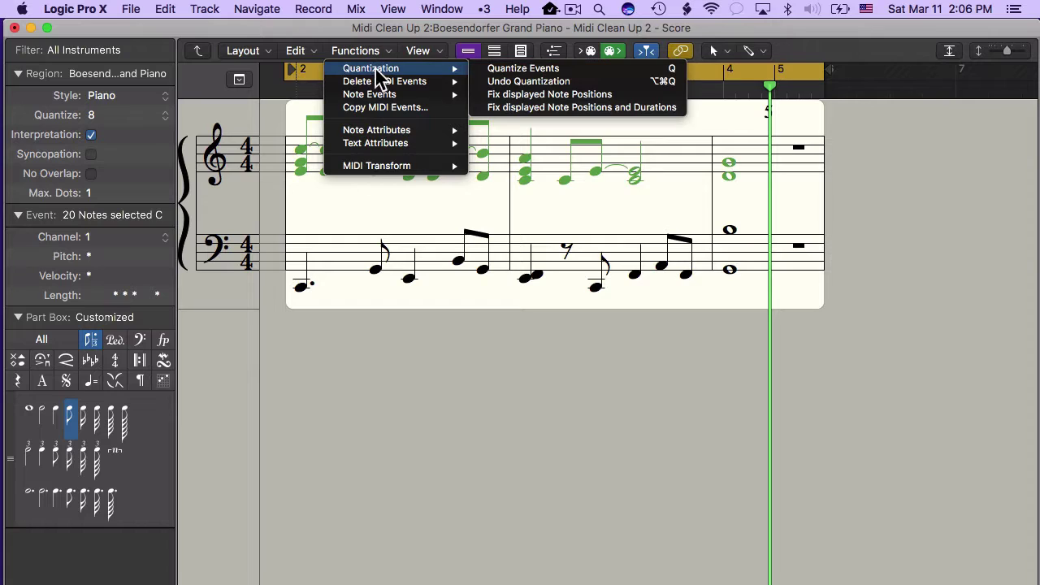
left_click(508, 108)
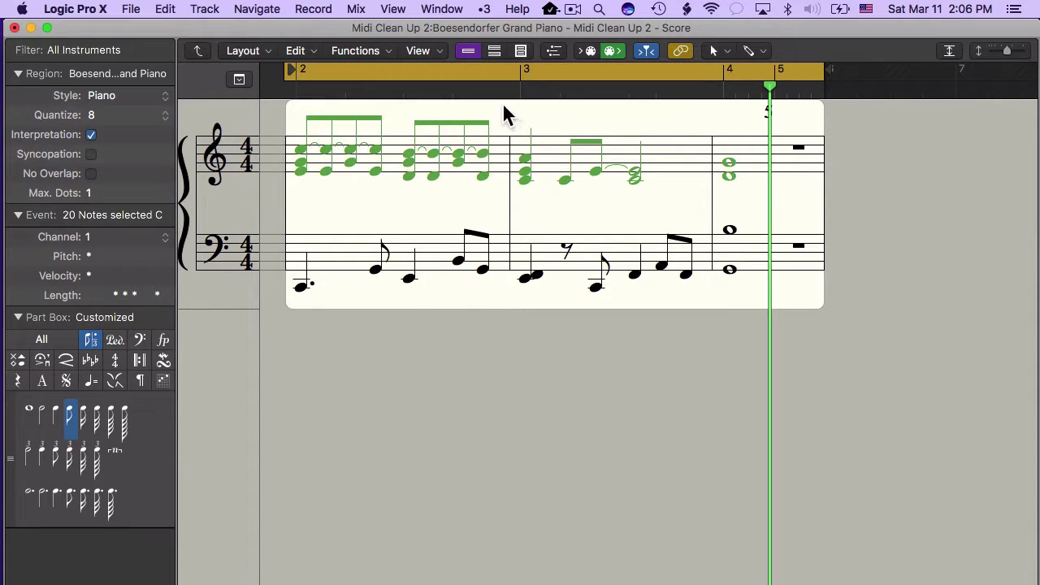
Return Quantize to 16 and move the Score window down to reveal the Finale target score
left_click(115, 122)
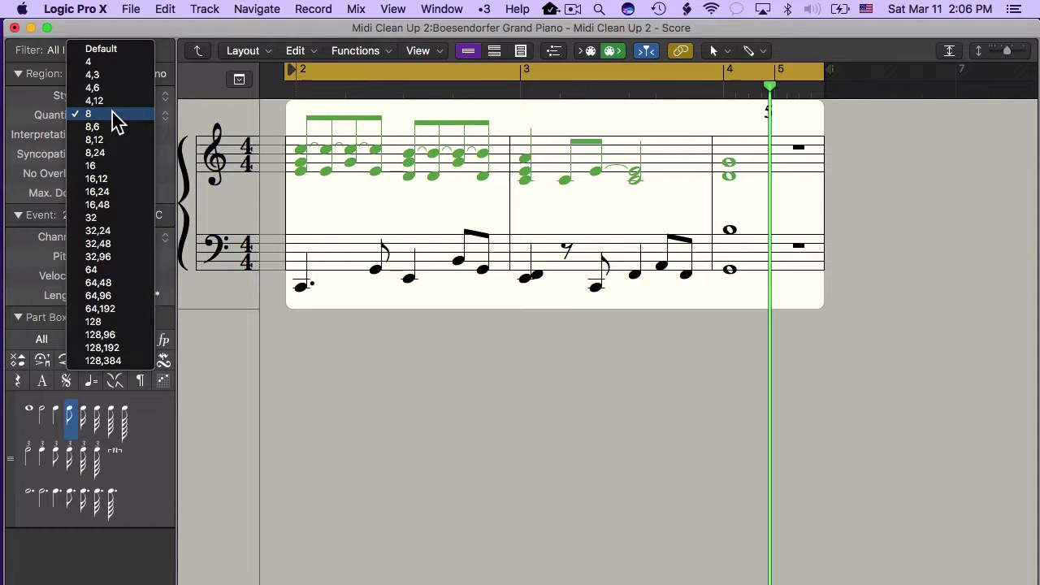
left_click(122, 166)
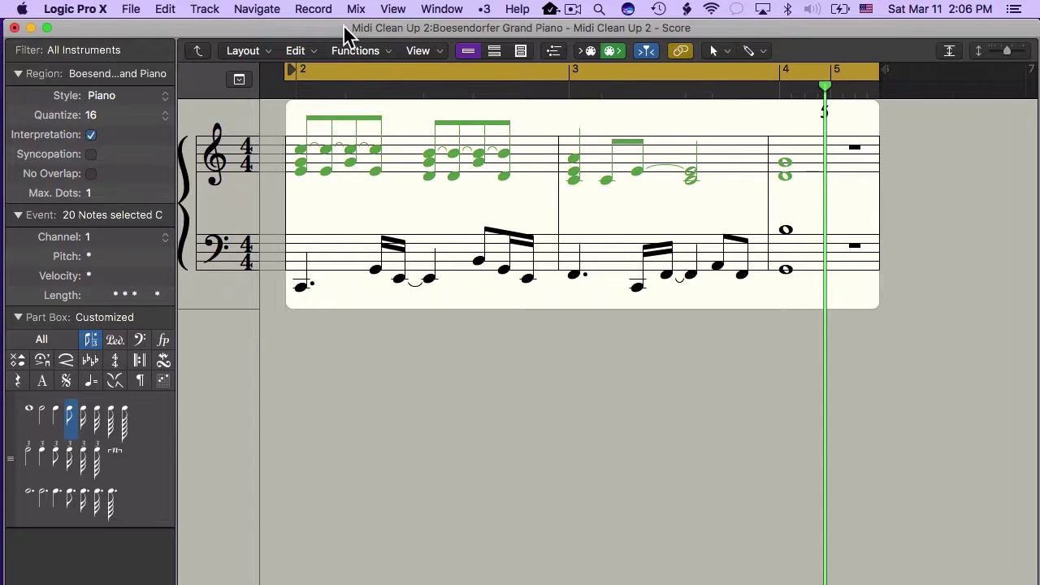
left_click_drag(343, 27, 343, 309)
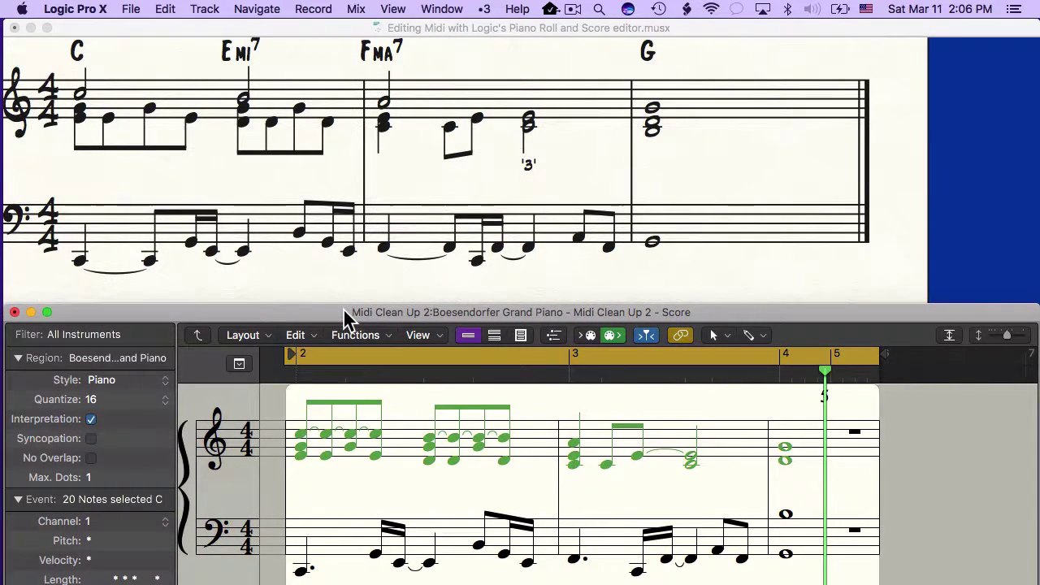